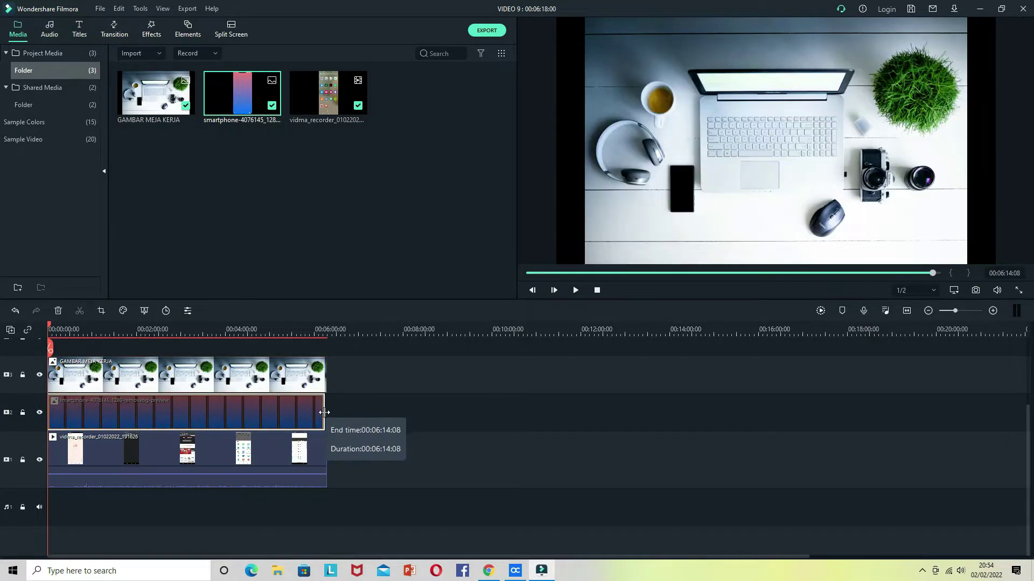
Set the duration of the GAMBAR MEJA KERJA desk image clip to 00:06:20:00
{"action": "right_click", "coordinate": [198, 370]}
{"action": "left_click", "coordinate": [255, 230]}
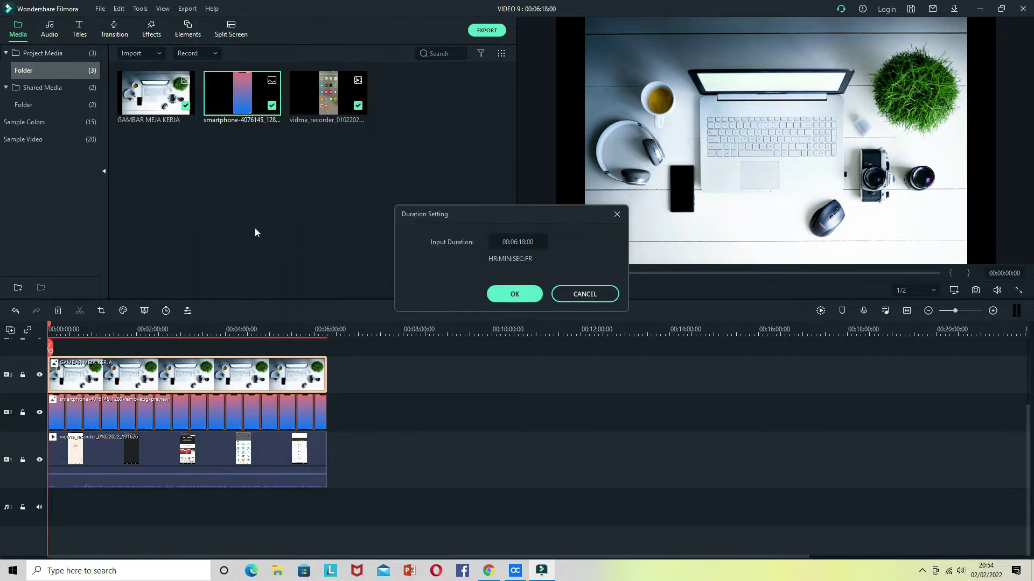
{"action": "left_click", "coordinate": [526, 237]}
{"action": "left_click", "coordinate": [518, 242]}
{"action": "type", "text": "20"}
{"action": "left_click", "coordinate": [518, 296]}
Set the duration of the smartphone image clip to 00:06:20:00
{"action": "left_click", "coordinate": [293, 409]}
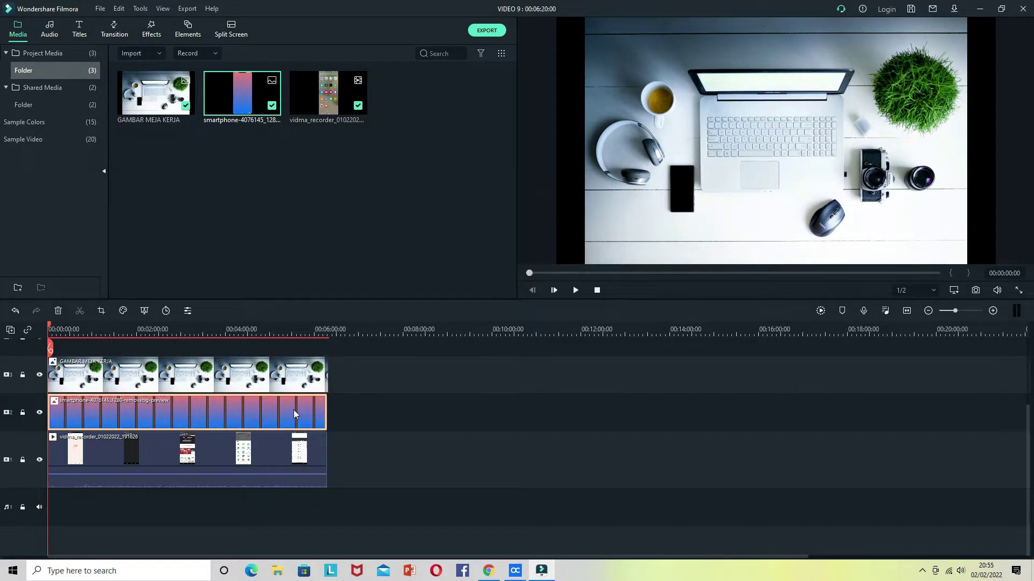
{"action": "right_click", "coordinate": [295, 410]}
{"action": "left_click", "coordinate": [327, 232]}
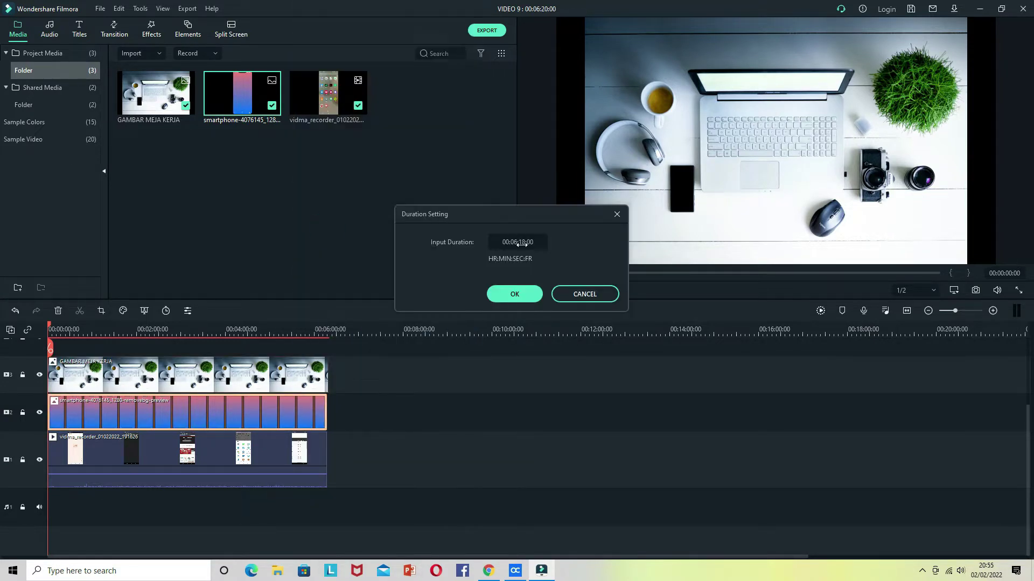
{"action": "type", "text": "20"}
{"action": "left_click", "coordinate": [519, 294]}
{"action": "left_click", "coordinate": [265, 452]}
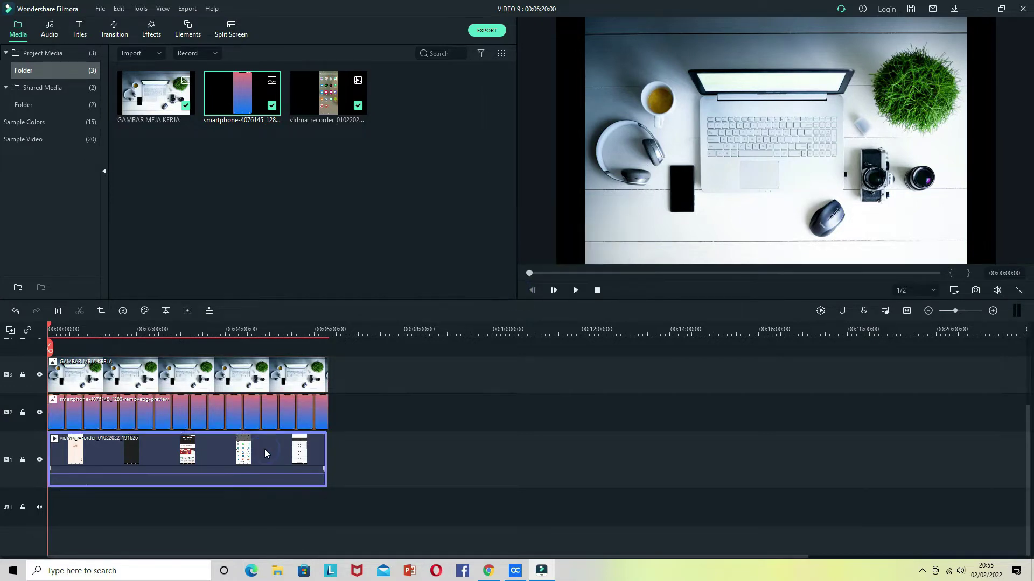
{"action": "right_click", "coordinate": [264, 450]}
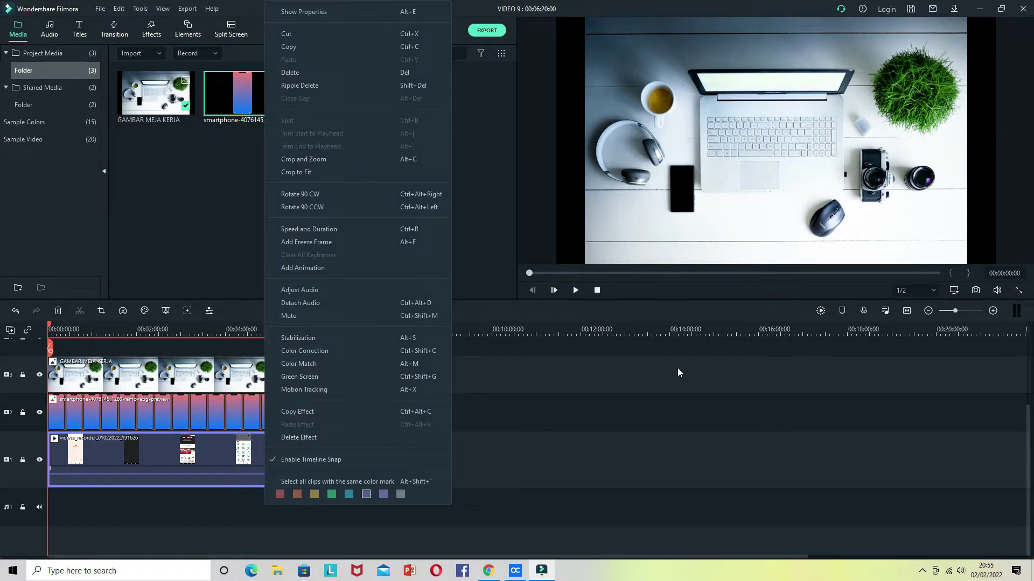
{"action": "left_click", "coordinate": [179, 454]}
{"action": "left_click", "coordinate": [279, 384]}
{"action": "left_click", "coordinate": [291, 419]}
{"action": "left_click", "coordinate": [273, 461]}
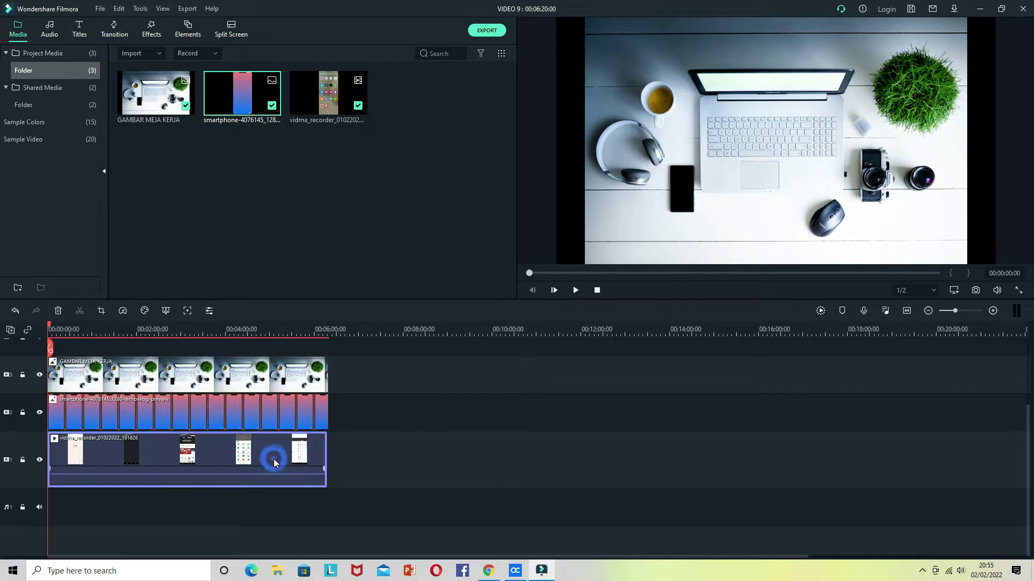
{"action": "left_click", "coordinate": [427, 413]}
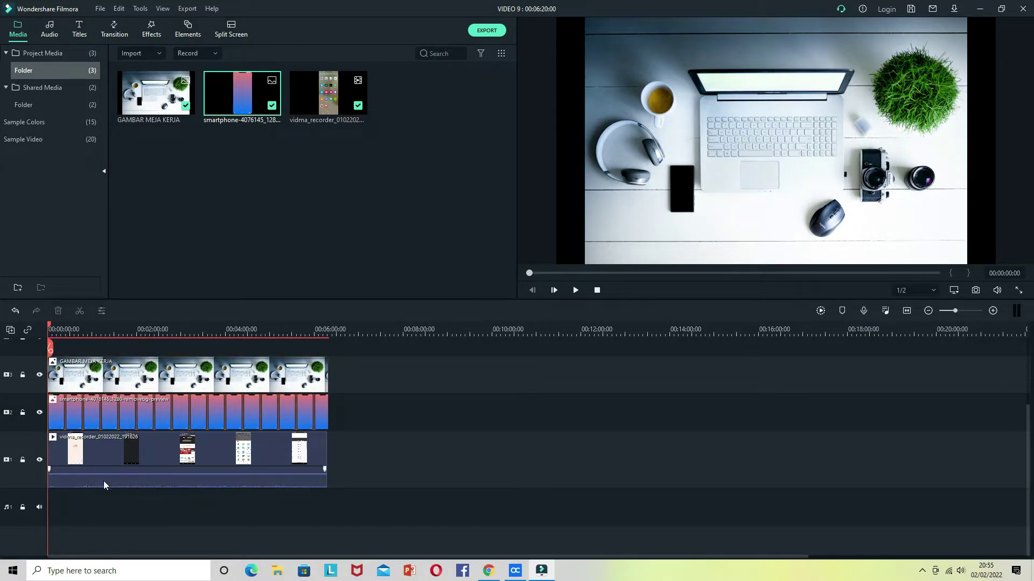
Detach the audio from the vidma_recorder screen recording and delete the detached audio clip
{"action": "right_click", "coordinate": [149, 451]}
{"action": "left_click", "coordinate": [198, 305]}
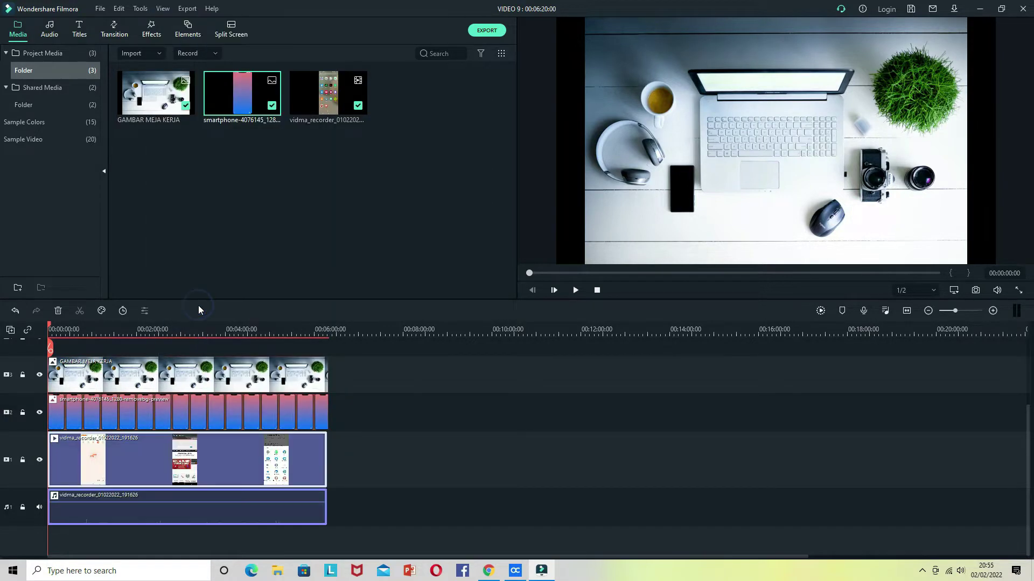
{"action": "left_click", "coordinate": [127, 514]}
{"action": "key", "text": "Delete"}
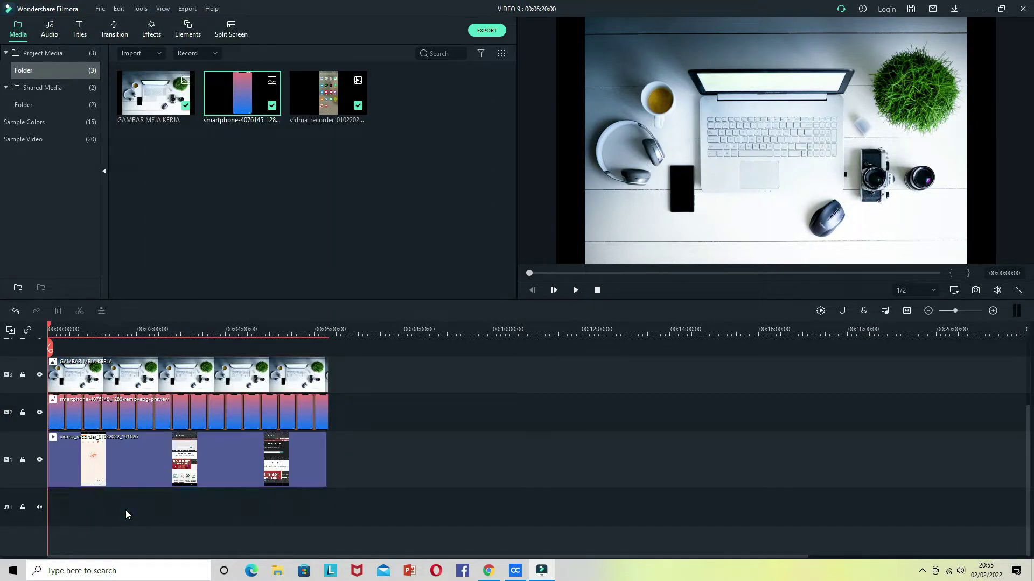
Trim the ends of the smartphone and desk image clips to match the end of the screen recording at 00:06:18:00
{"action": "left_click", "coordinate": [294, 412]}
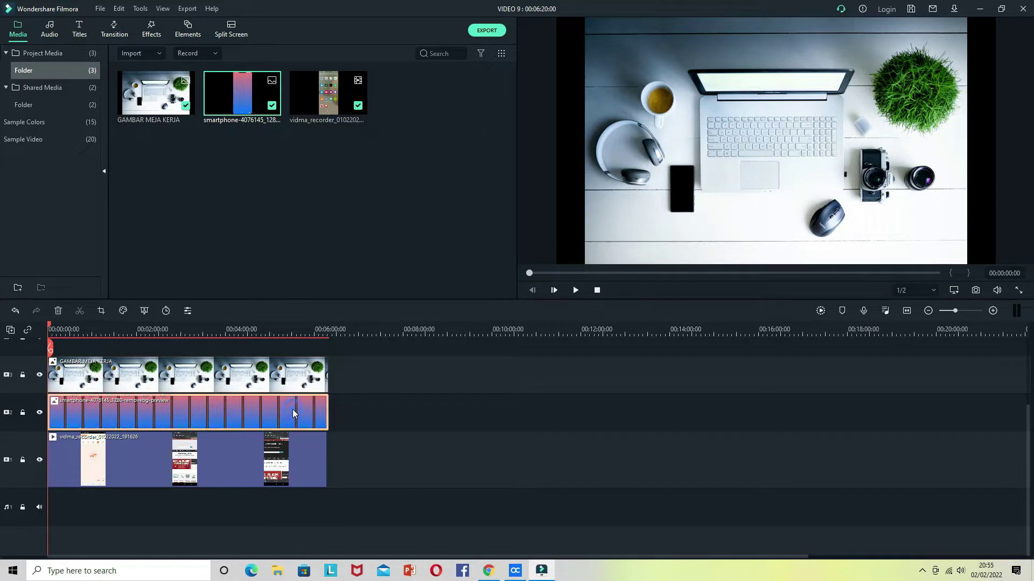
{"action": "left_click", "coordinate": [322, 444]}
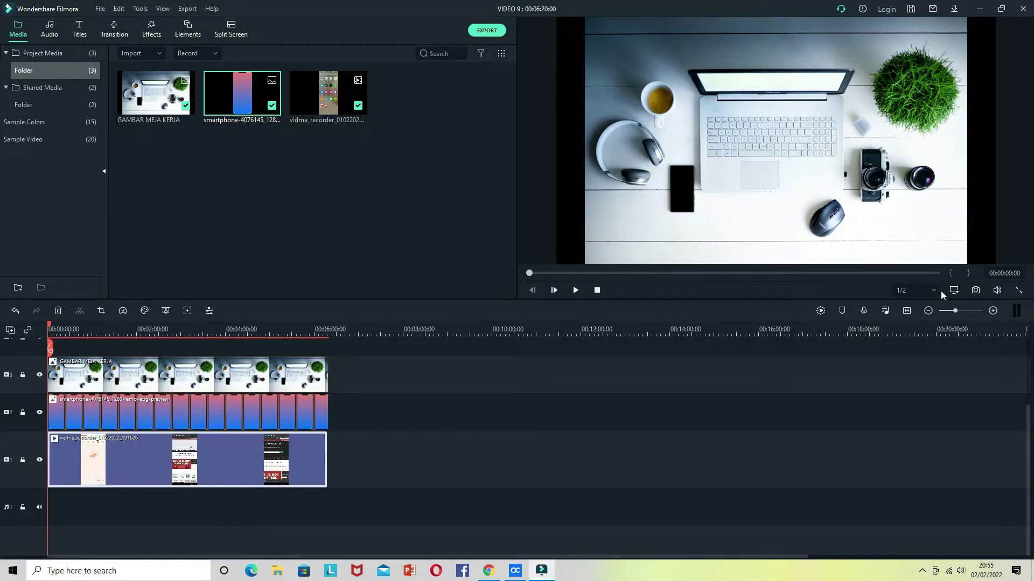
{"action": "left_click_drag", "start_coordinate": [954, 310], "coordinate": [958, 310]}
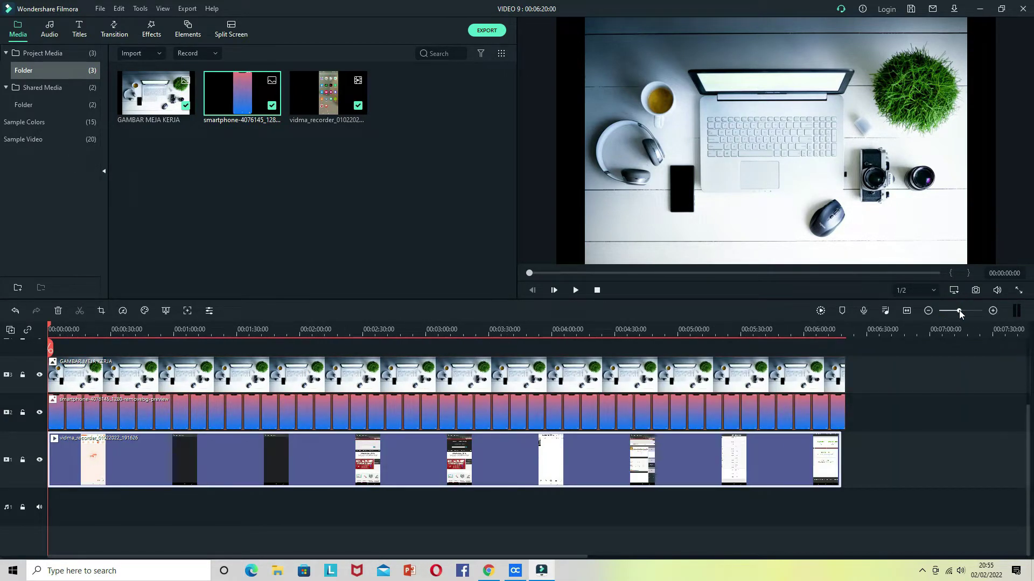
{"action": "left_click_drag", "start_coordinate": [844, 405], "coordinate": [842, 372]}
{"action": "left_click_drag", "start_coordinate": [959, 311], "coordinate": [956, 310]}
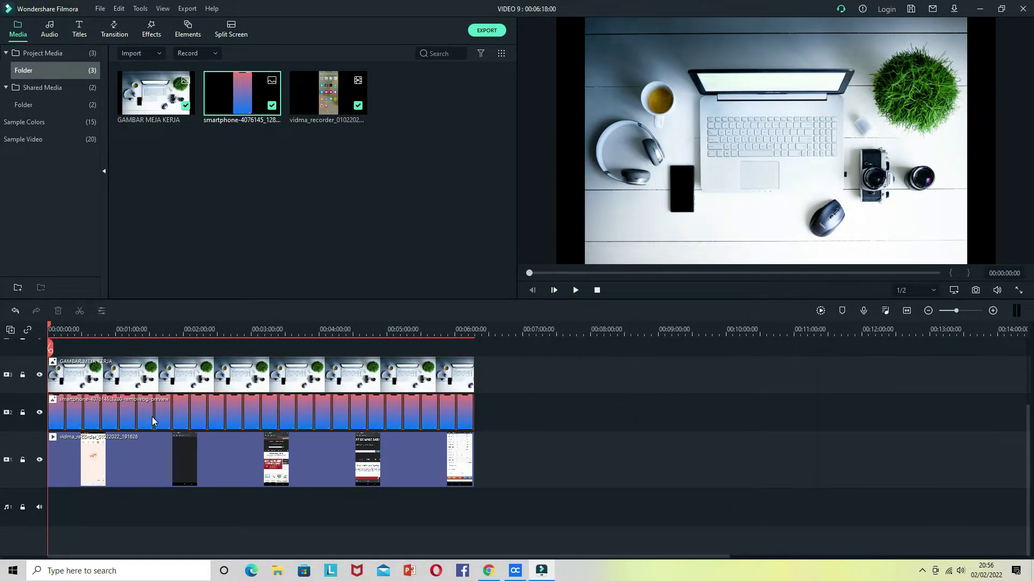
Try to shrink the smartphone image in the preview, and undo the resize
{"action": "double_click", "coordinate": [106, 413]}
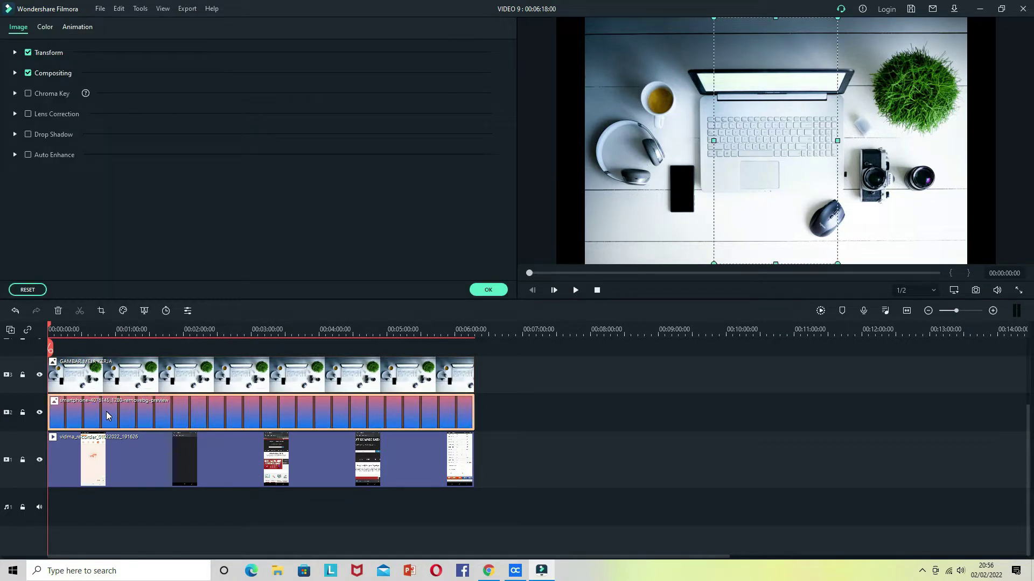
{"action": "left_click", "coordinate": [743, 168]}
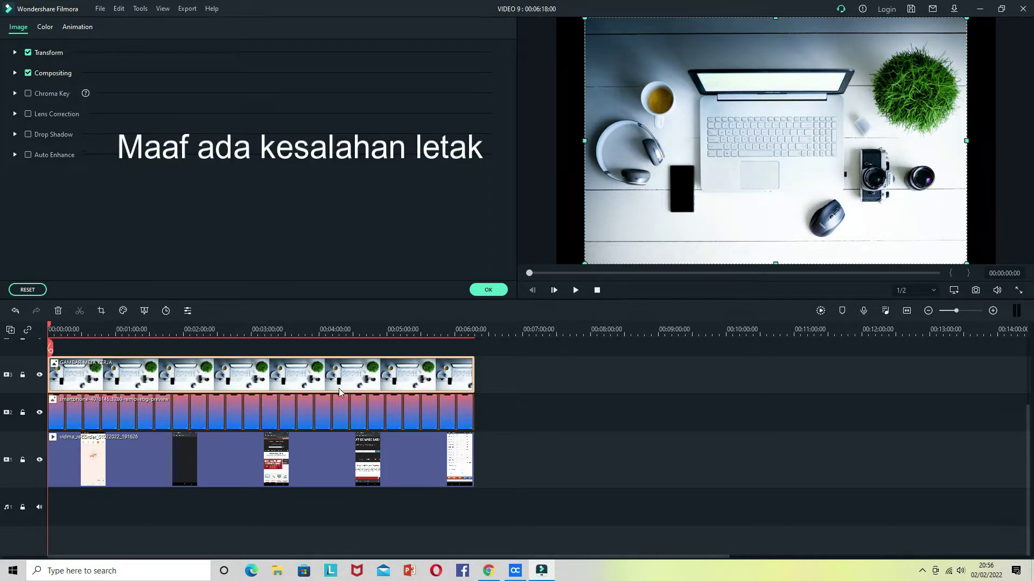
{"action": "left_click", "coordinate": [238, 411]}
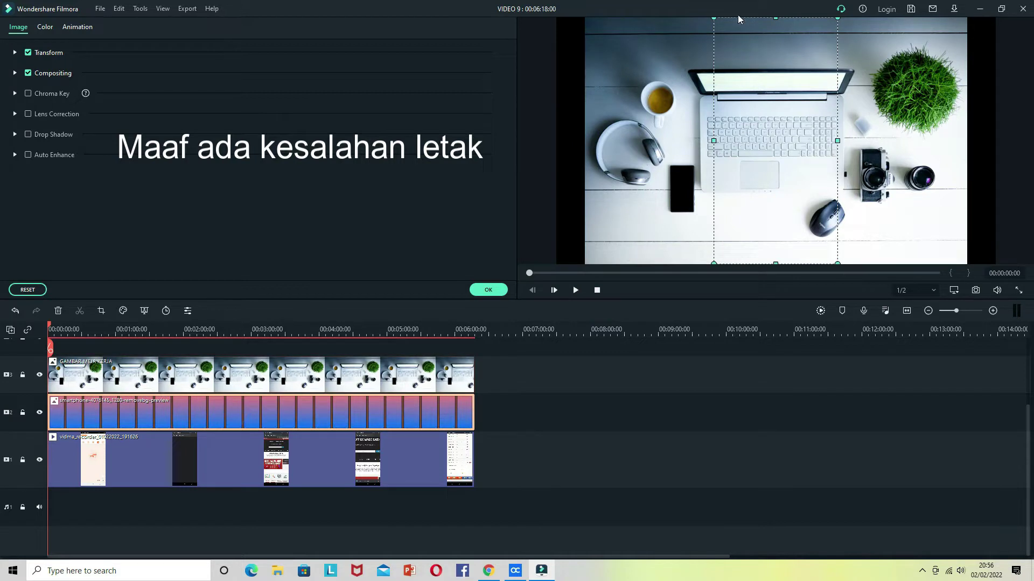
{"action": "left_click_drag", "start_coordinate": [712, 19], "coordinate": [748, 87]}
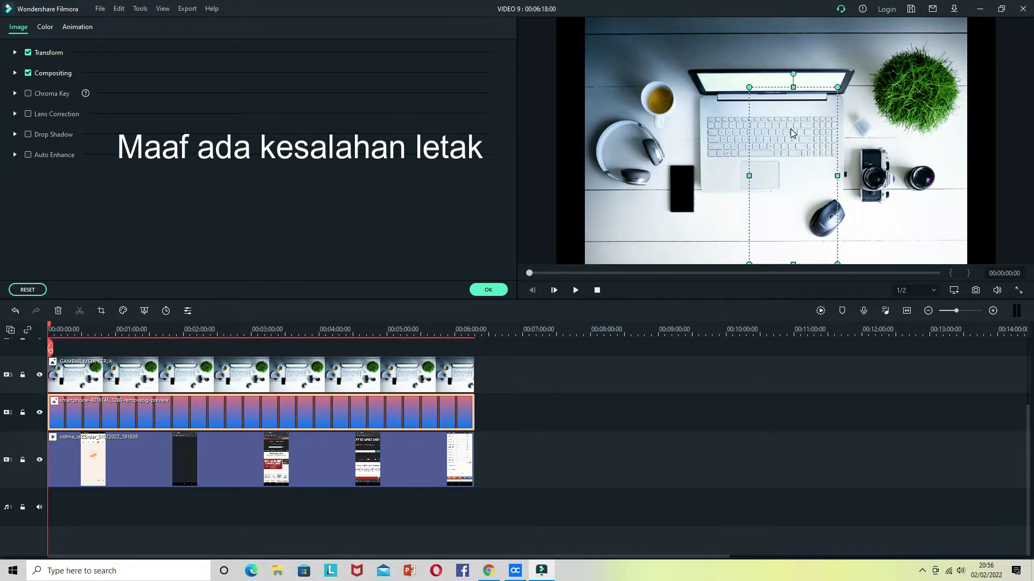
{"action": "key", "text": "ctrl+z"}
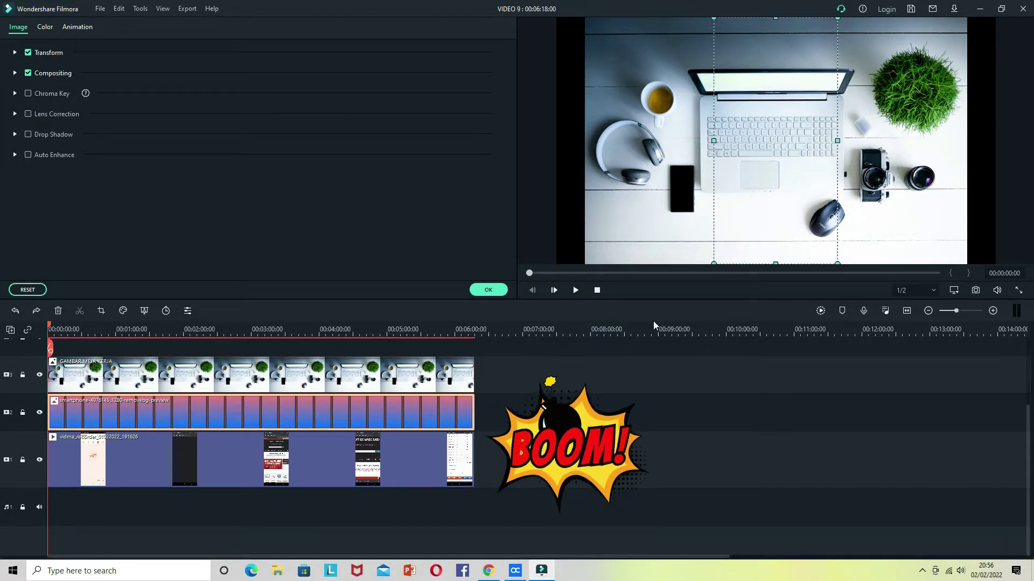
Stack the smartphone image on track 3, the desk image on track 2 and the screen recording on track 1, all starting at zero
{"action": "left_click_drag", "start_coordinate": [258, 421], "coordinate": [231, 492]}
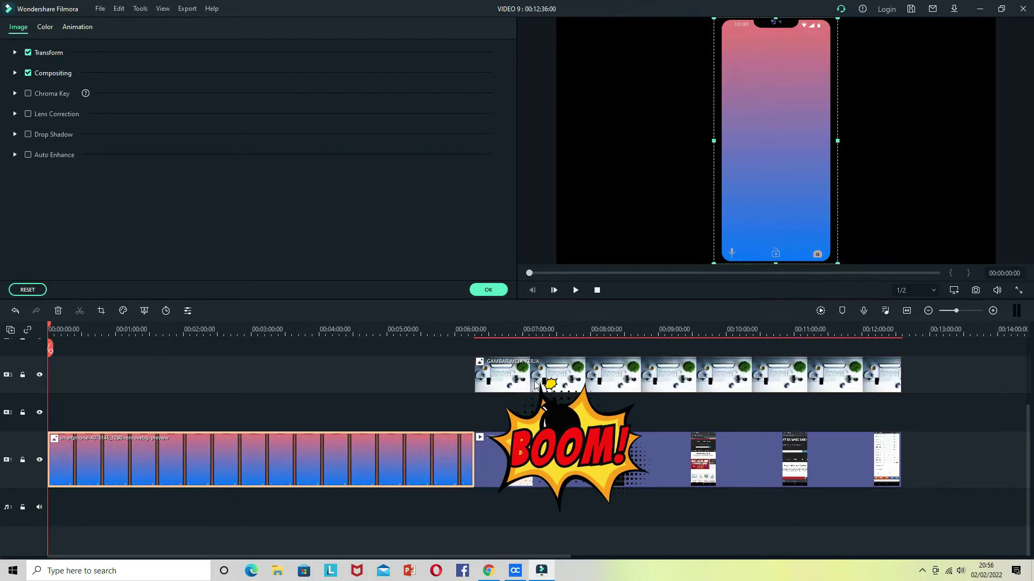
{"action": "left_click_drag", "start_coordinate": [477, 377], "coordinate": [102, 376]}
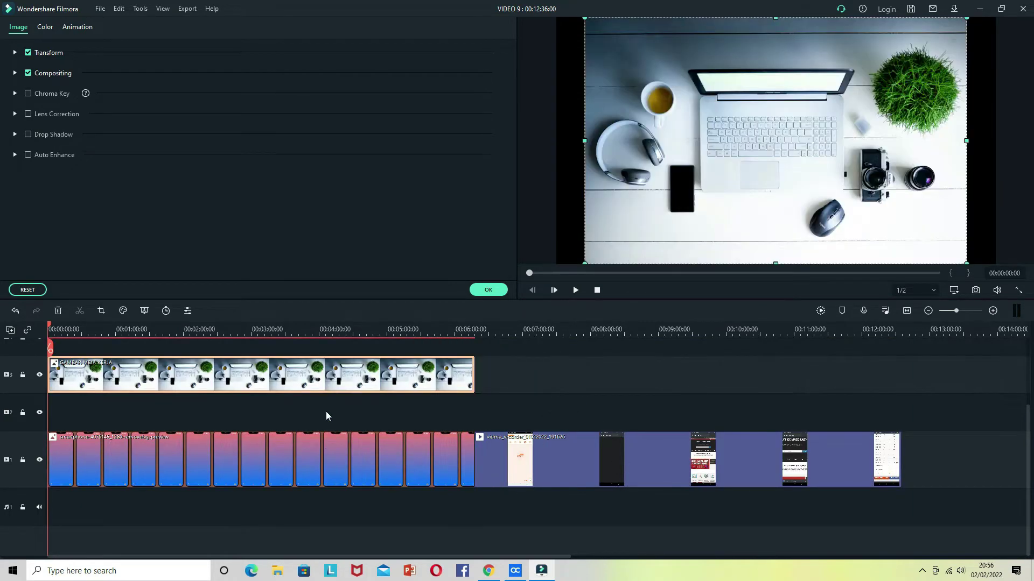
{"action": "left_click_drag", "start_coordinate": [237, 458], "coordinate": [223, 377]}
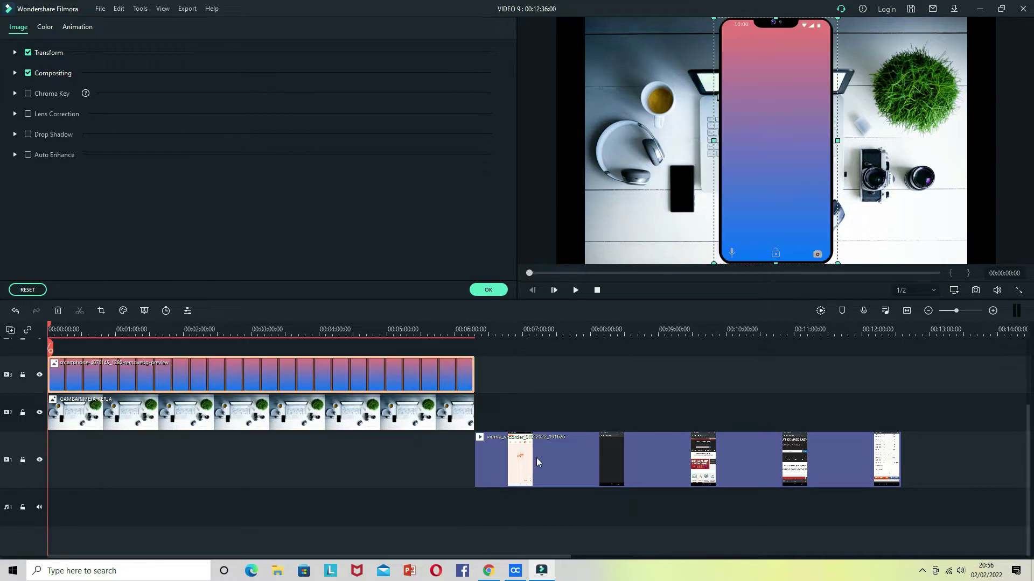
{"action": "left_click_drag", "start_coordinate": [537, 462], "coordinate": [95, 479]}
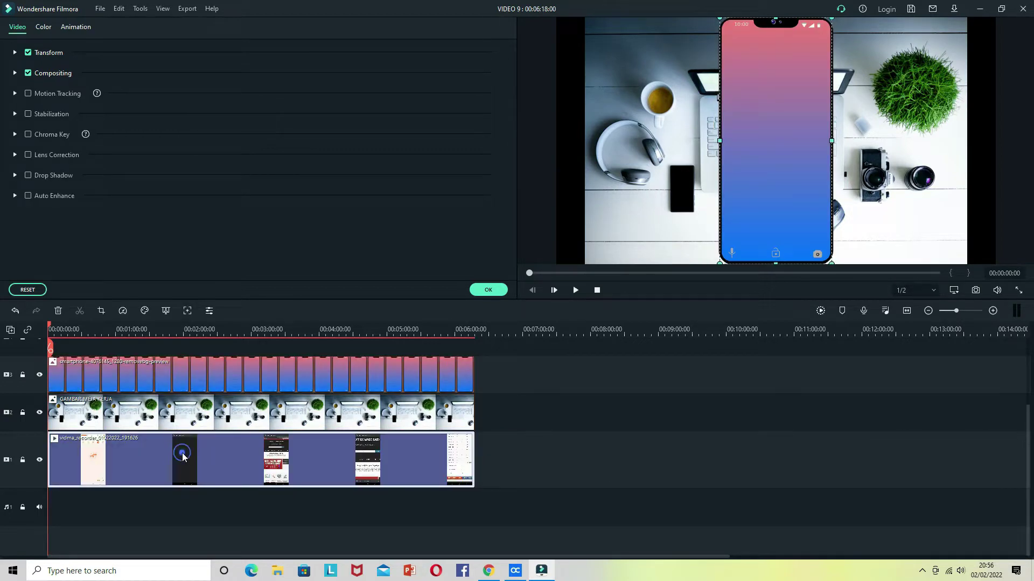
Reorder the clips with the desk image on track 1, the smartphone image on track 2 and the screen recording on track 3, all starting at zero
{"action": "left_click", "coordinate": [332, 465]}
{"action": "left_click_drag", "start_coordinate": [290, 425], "coordinate": [246, 515]}
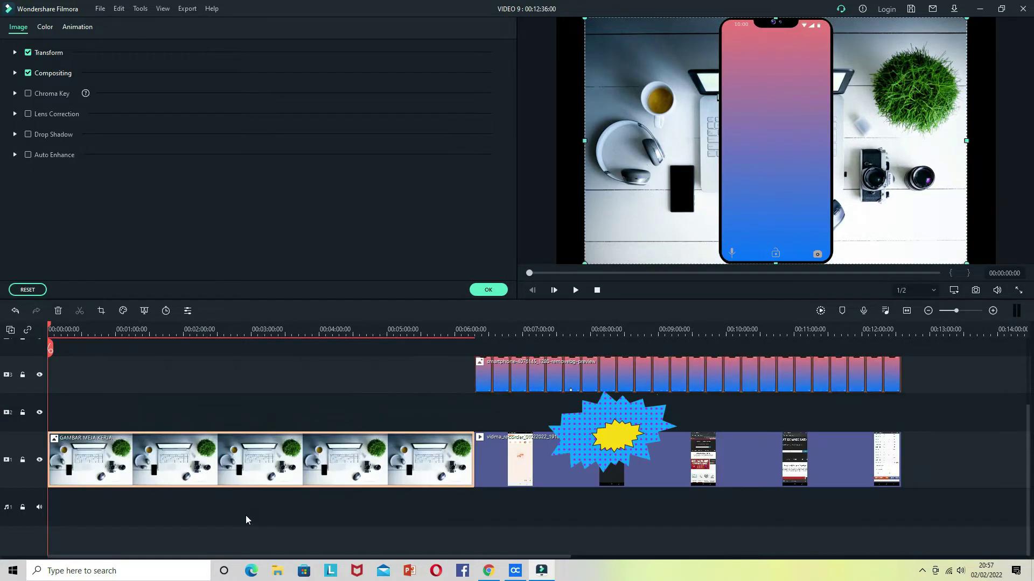
{"action": "left_click_drag", "start_coordinate": [526, 460], "coordinate": [100, 412]}
{"action": "left_click_drag", "start_coordinate": [562, 374], "coordinate": [137, 371]}
{"action": "left_click_drag", "start_coordinate": [292, 369], "coordinate": [319, 438]}
{"action": "left_click", "coordinate": [319, 412]}
{"action": "left_click_drag", "start_coordinate": [332, 370], "coordinate": [334, 371]}
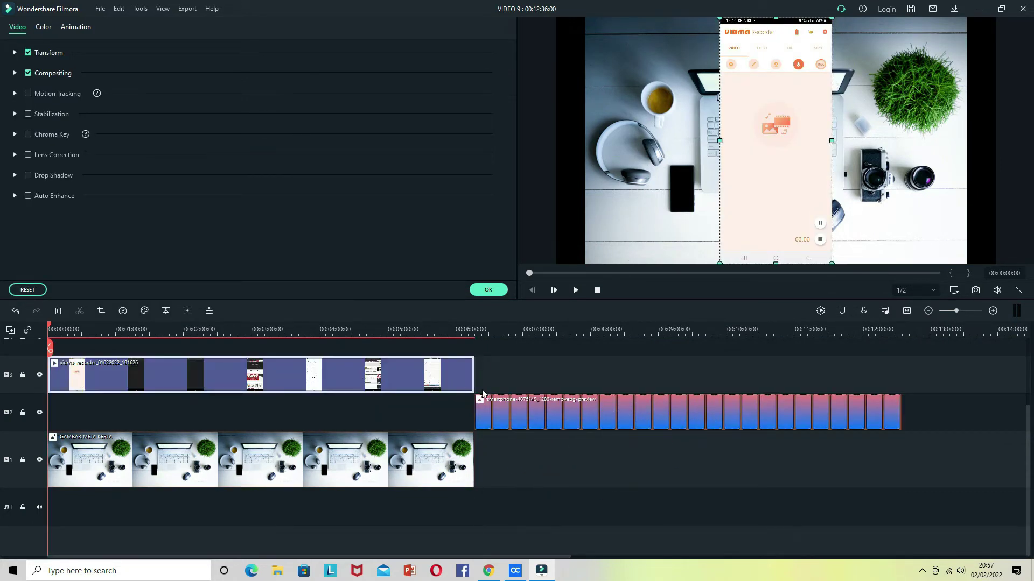
{"action": "left_click_drag", "start_coordinate": [523, 406], "coordinate": [81, 414]}
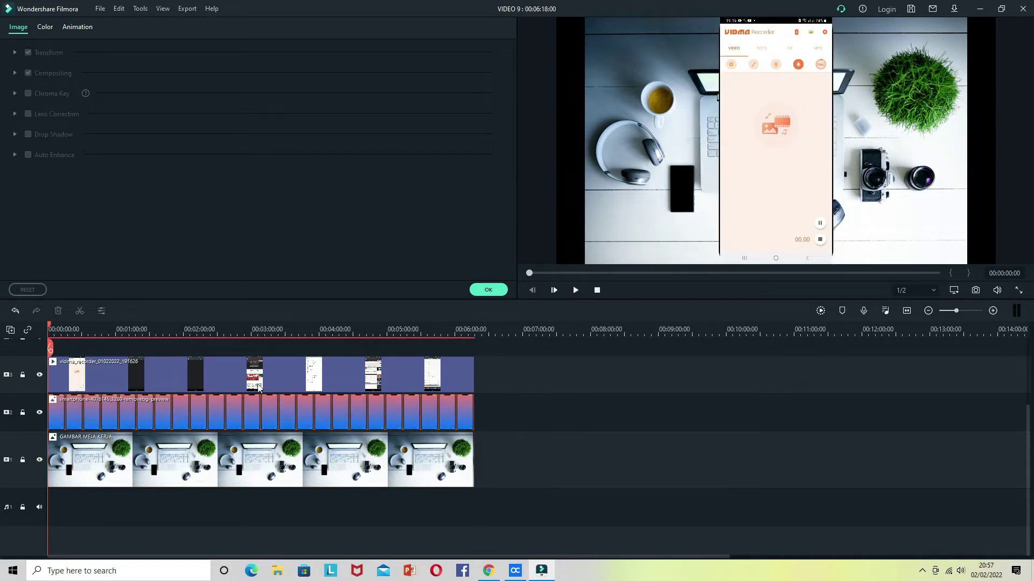
Widen the smartphone image slightly and resize the screen recording to fit inside the phone's frame, leaving bands above and below it
{"action": "left_click", "coordinate": [229, 418]}
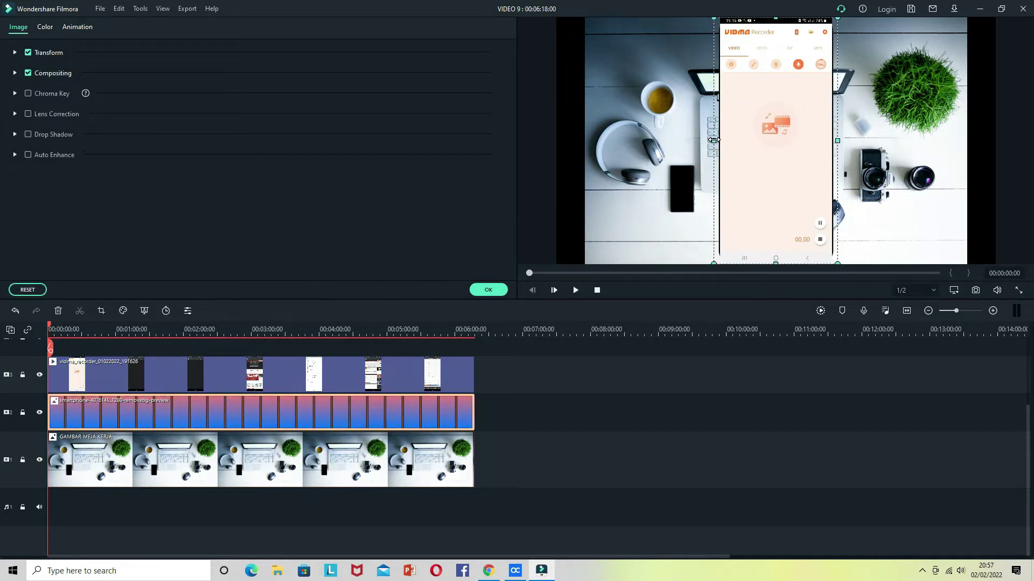
{"action": "left_click_drag", "start_coordinate": [714, 140], "coordinate": [709, 140]}
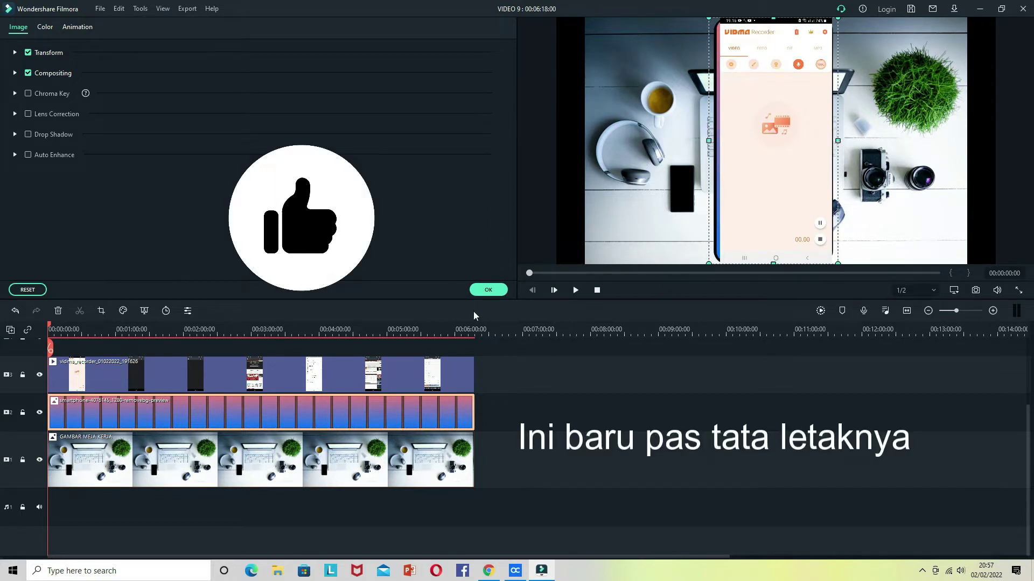
{"action": "left_click", "coordinate": [346, 377]}
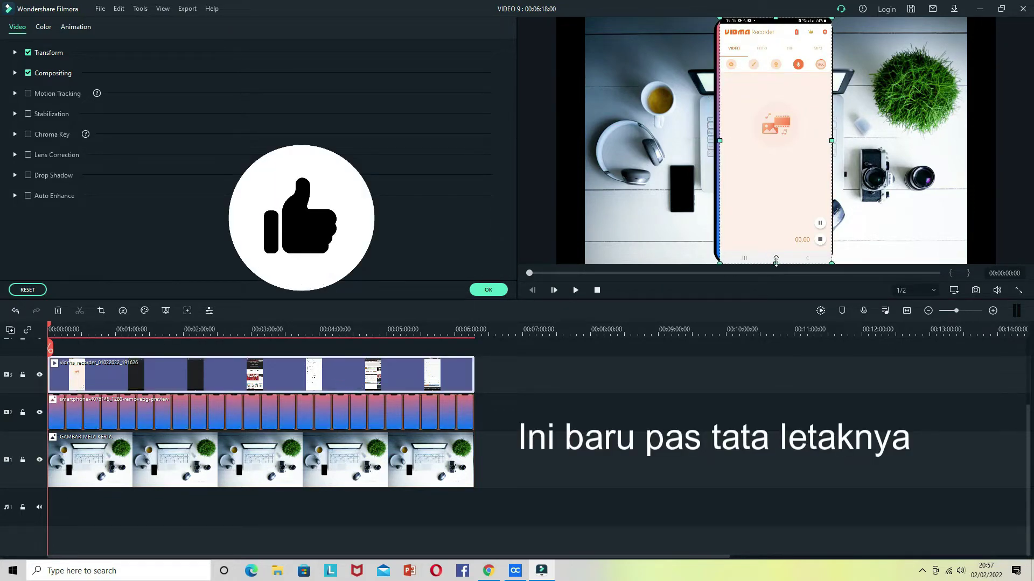
{"action": "left_click_drag", "start_coordinate": [776, 260], "coordinate": [774, 239]}
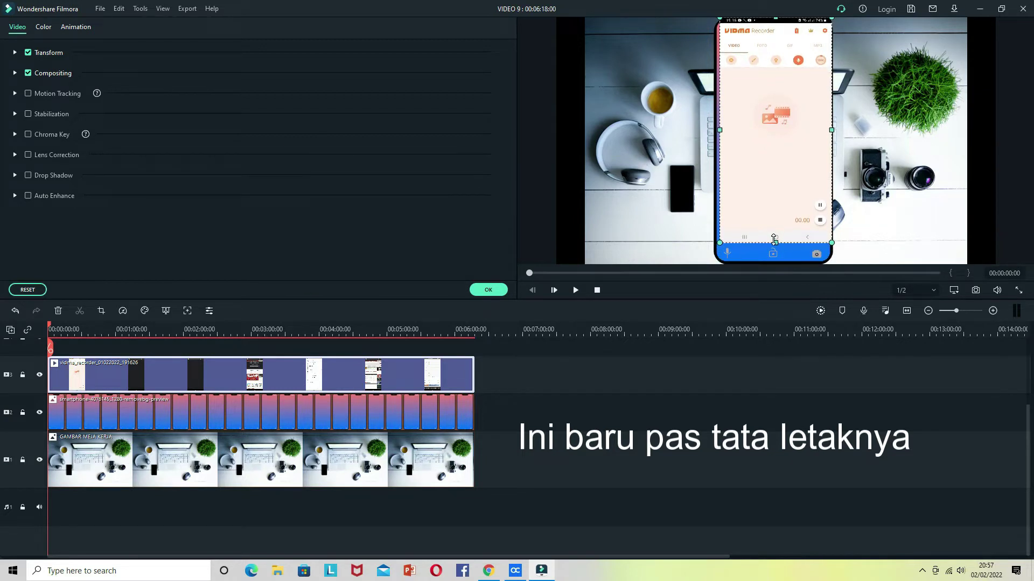
{"action": "left_click_drag", "start_coordinate": [776, 19], "coordinate": [775, 37]}
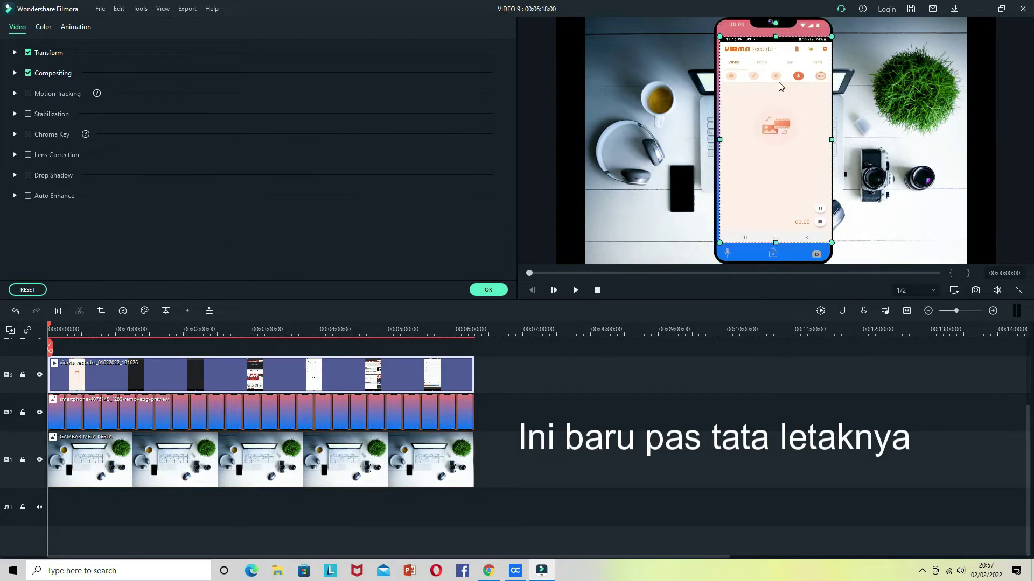
{"action": "left_click_drag", "start_coordinate": [831, 140], "coordinate": [828, 139]}
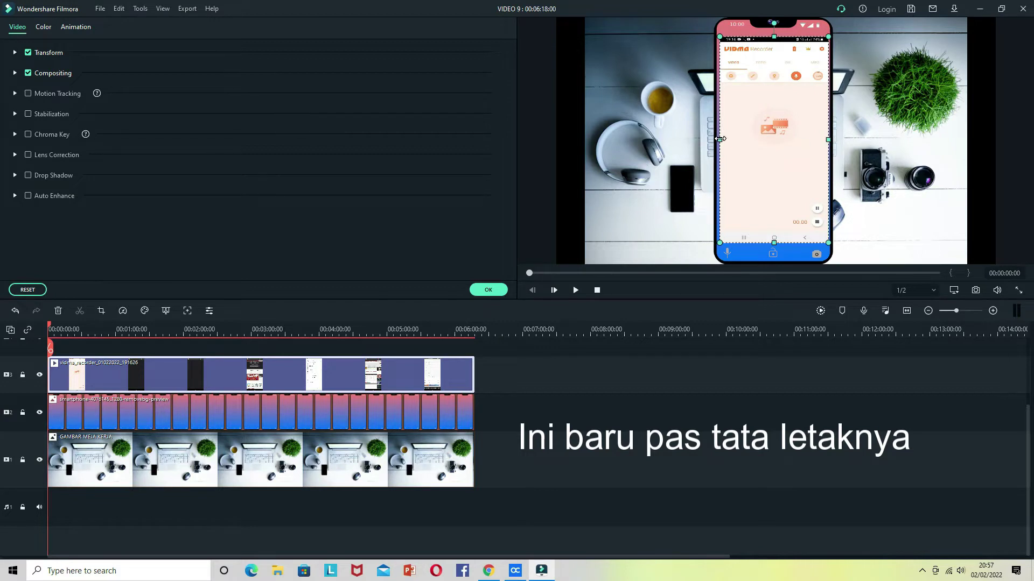
{"action": "left_click_drag", "start_coordinate": [721, 139], "coordinate": [717, 138]}
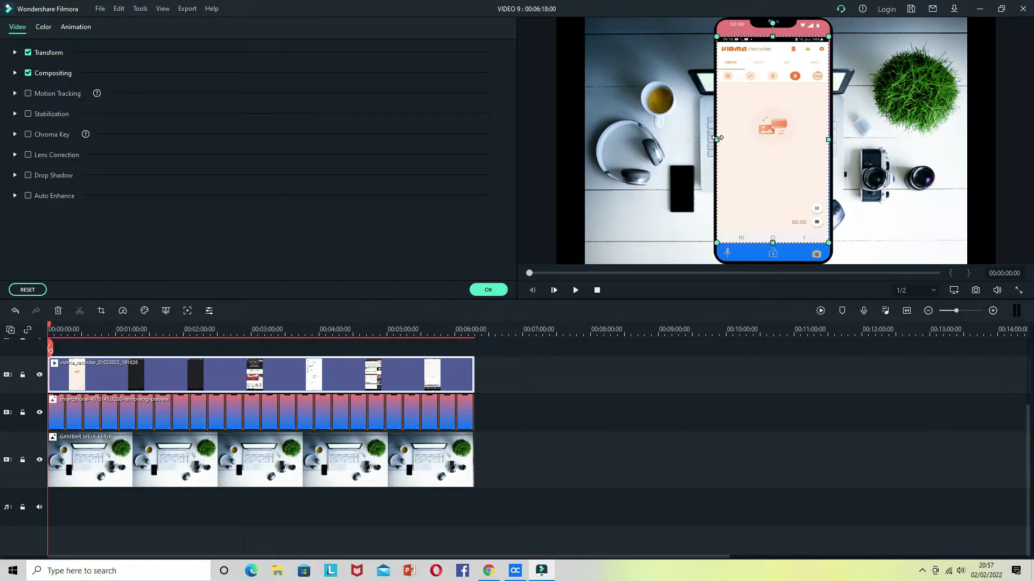
Stretch the desk image horizontally on both sides to fill the black borders of the frame, and play the composition
{"action": "left_click", "coordinate": [652, 218]}
{"action": "left_click_drag", "start_coordinate": [583, 140], "coordinate": [558, 139]}
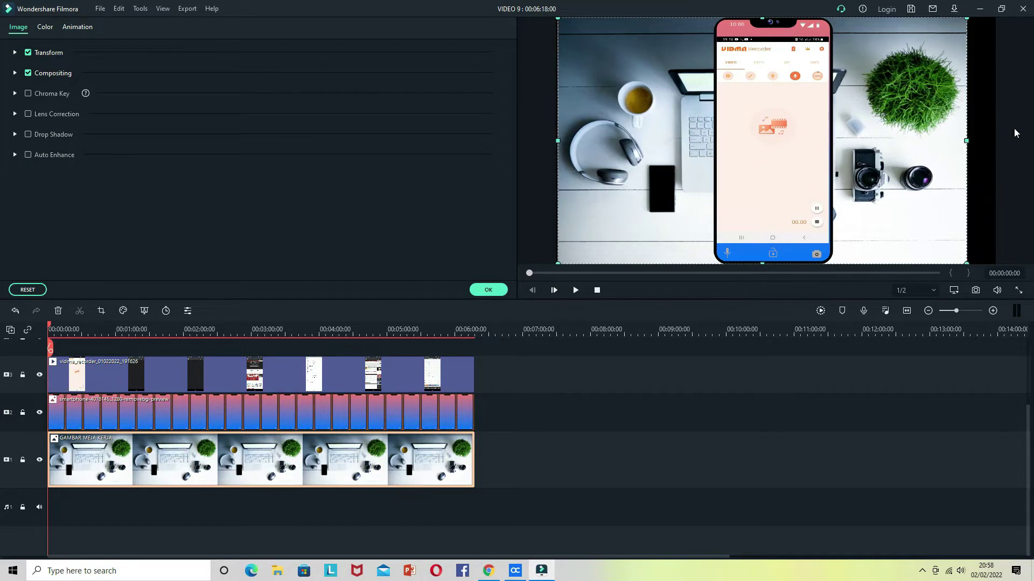
{"action": "left_click_drag", "start_coordinate": [966, 141], "coordinate": [996, 140]}
{"action": "left_click", "coordinate": [644, 384]}
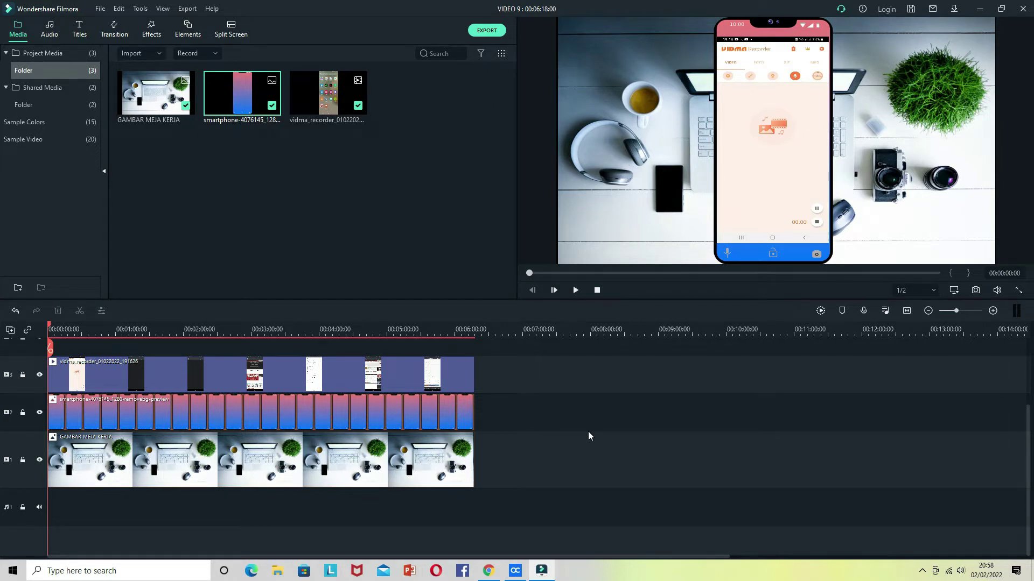
{"action": "left_click", "coordinate": [574, 291]}
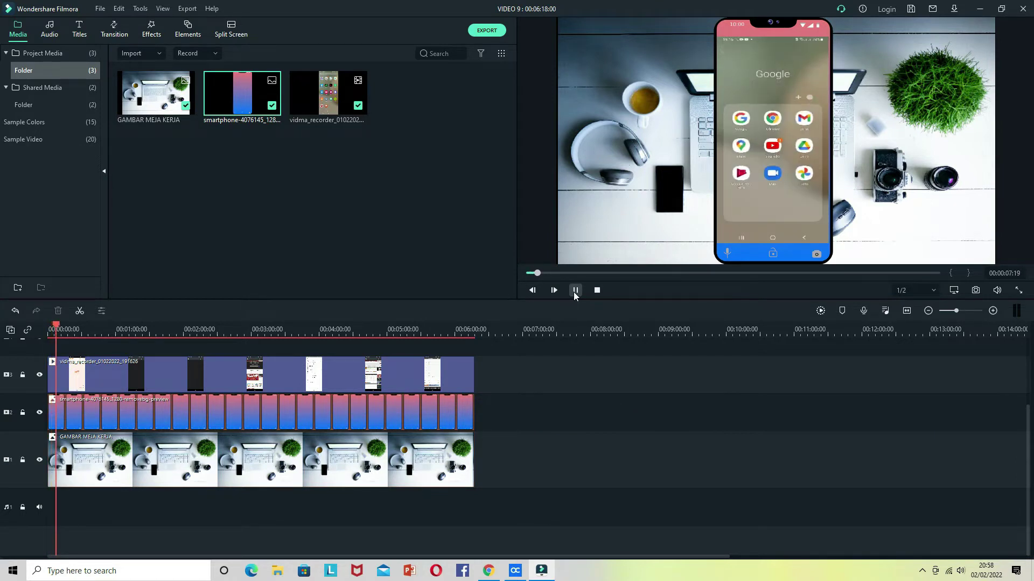
Try splitting all three clips just after the start, then shift the screen recording later and close the gap before it
{"action": "left_click", "coordinate": [574, 291]}
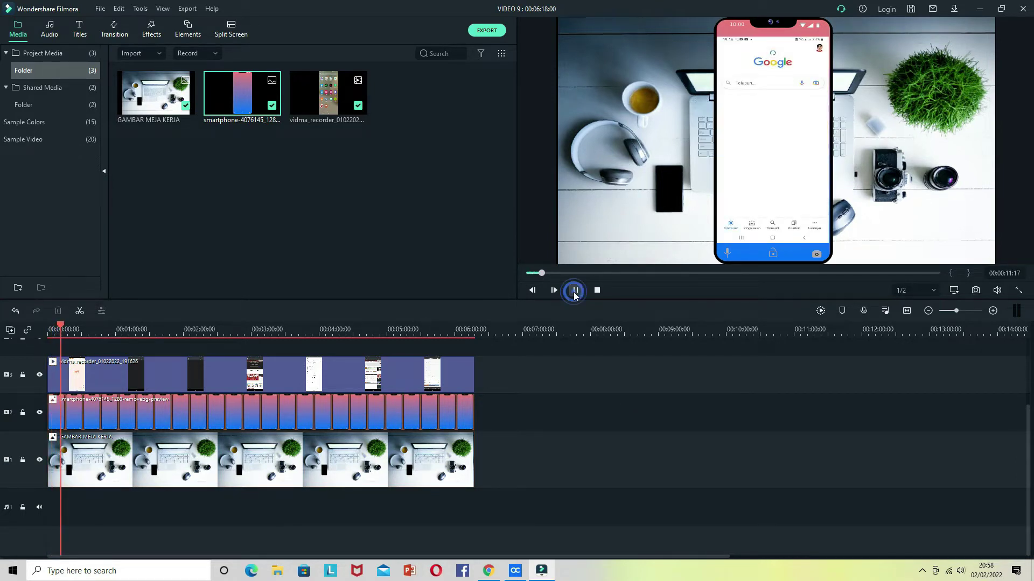
{"action": "left_click", "coordinate": [596, 290]}
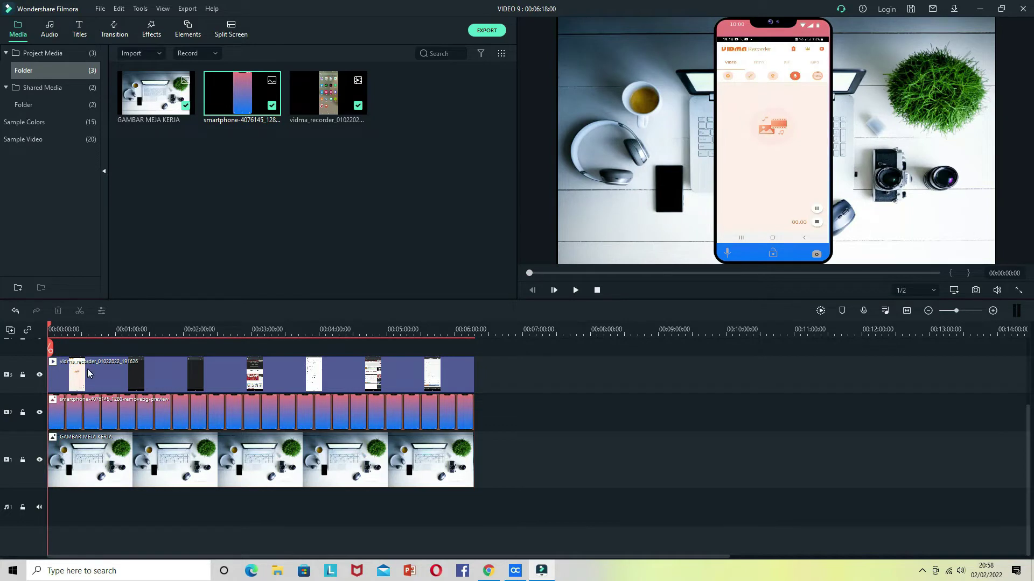
{"action": "left_click", "coordinate": [574, 290]}
{"action": "left_click", "coordinate": [574, 290]}
{"action": "left_click", "coordinate": [51, 343]}
{"action": "key", "text": "ctrl+a"}
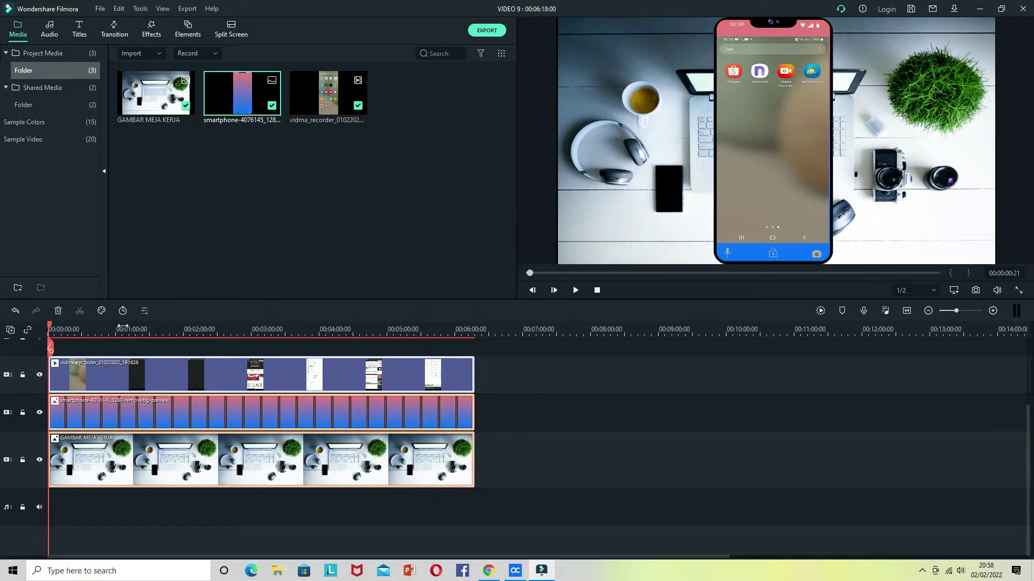
{"action": "left_click", "coordinate": [597, 290]}
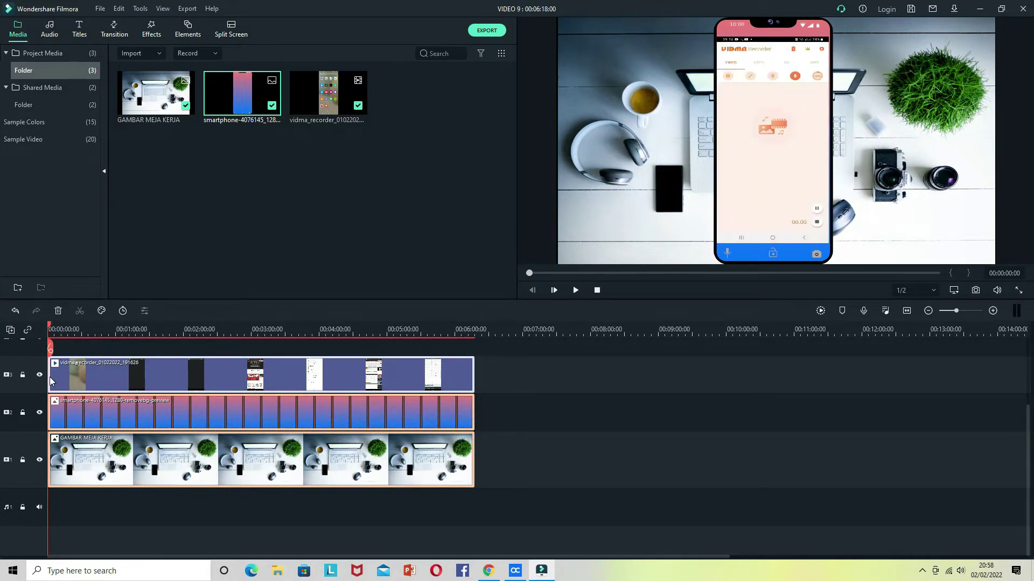
{"action": "left_click", "coordinate": [85, 401]}
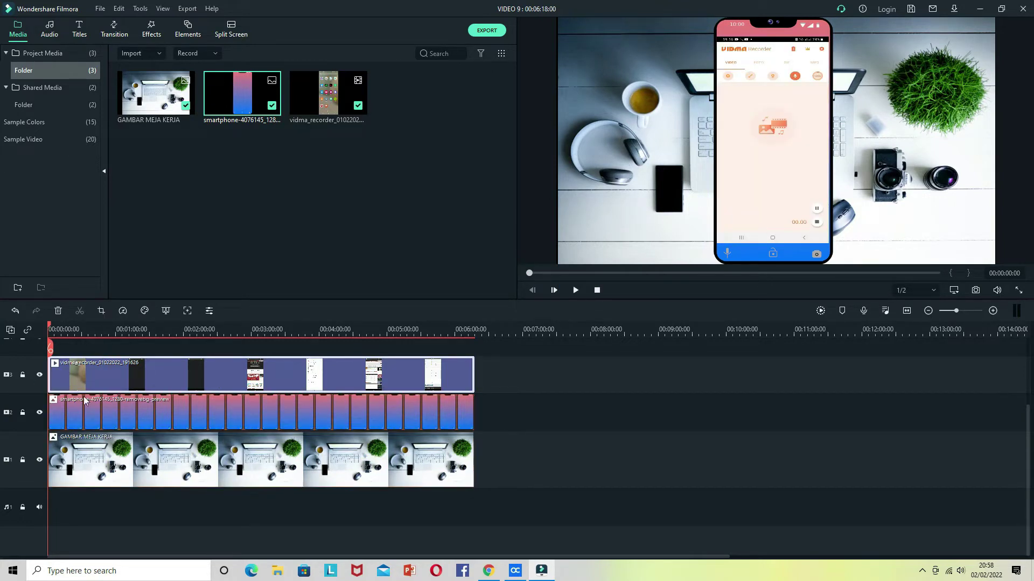
{"action": "left_click_drag", "start_coordinate": [52, 383], "coordinate": [94, 380]}
{"action": "left_click", "coordinate": [58, 374]}
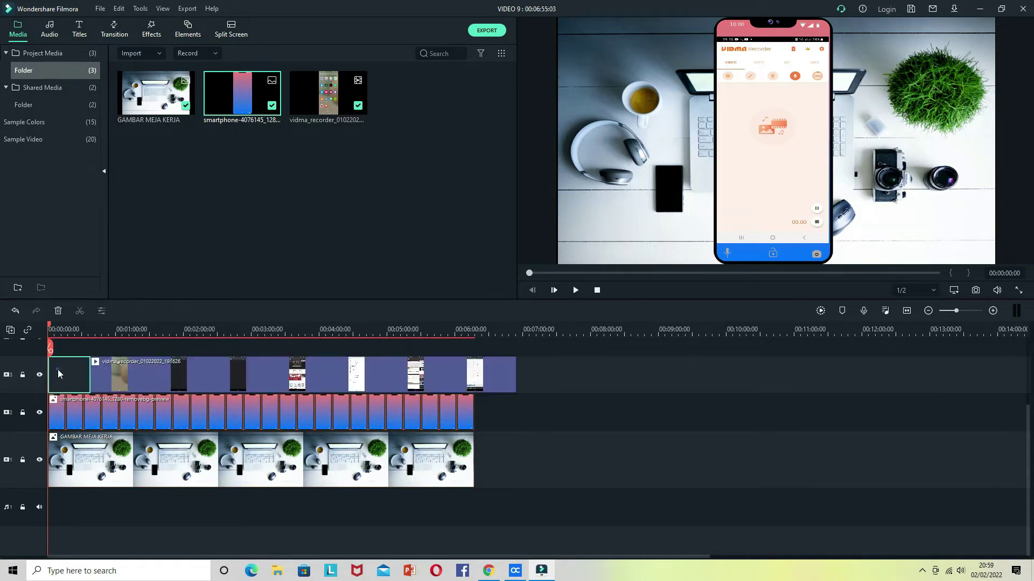
{"action": "key", "text": "Delete"}
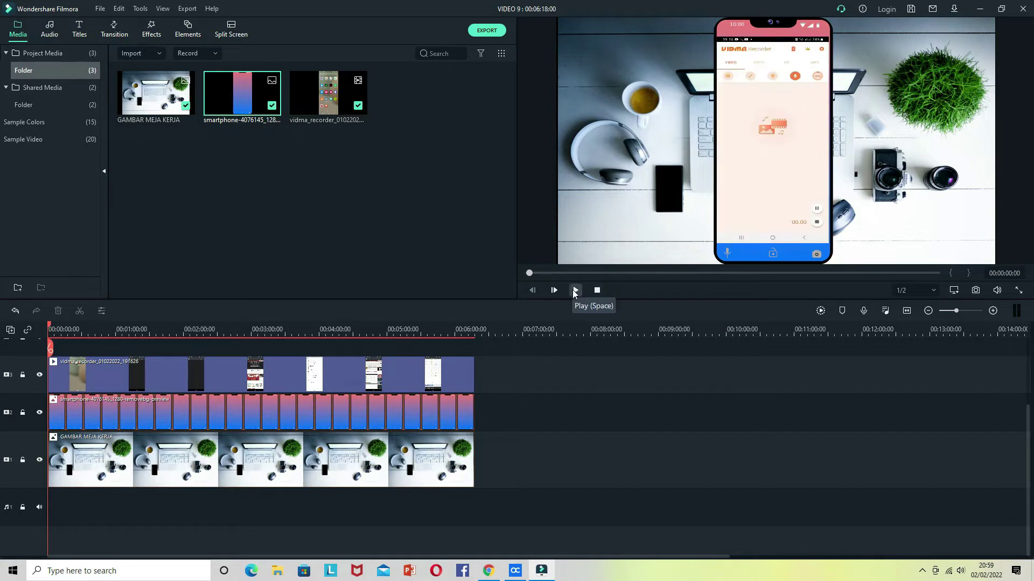
Split all three clips about 6 seconds in and remove the opening pieces, keeping the remaining clips aligned at zero
{"action": "left_click", "coordinate": [50, 326]}
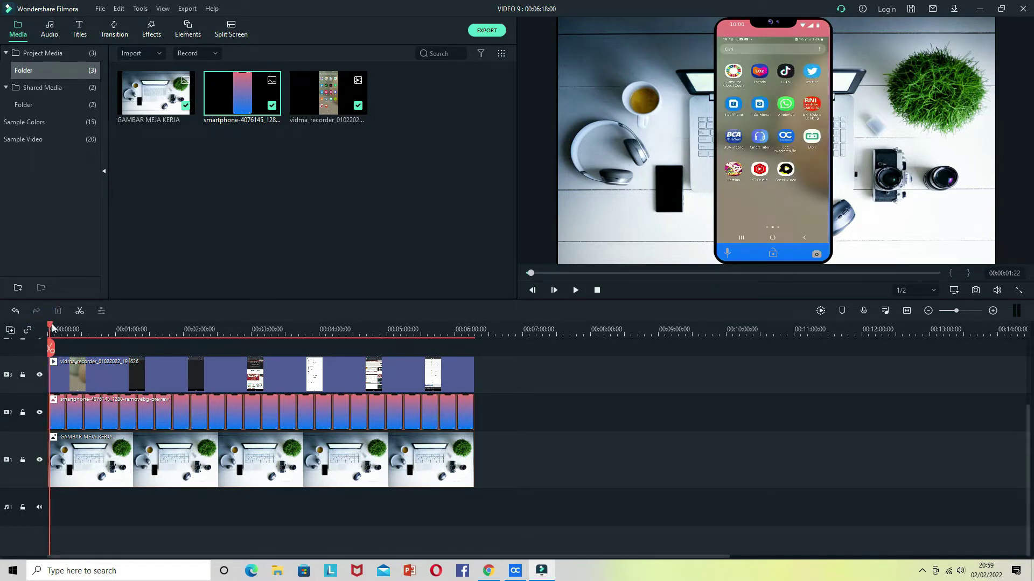
{"action": "left_click_drag", "start_coordinate": [52, 328], "coordinate": [49, 328]}
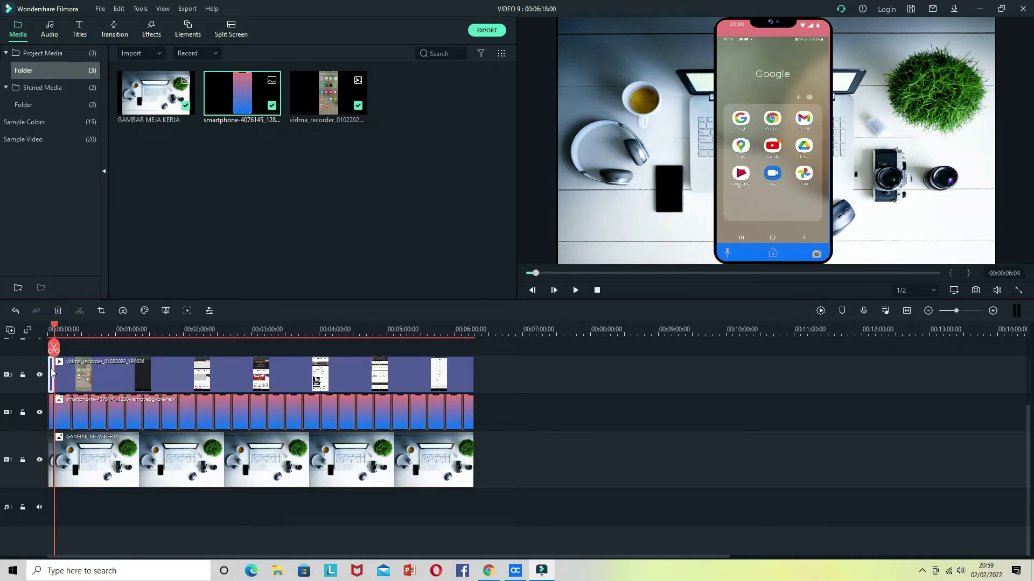
{"action": "left_click_drag", "start_coordinate": [52, 414], "coordinate": [54, 414]}
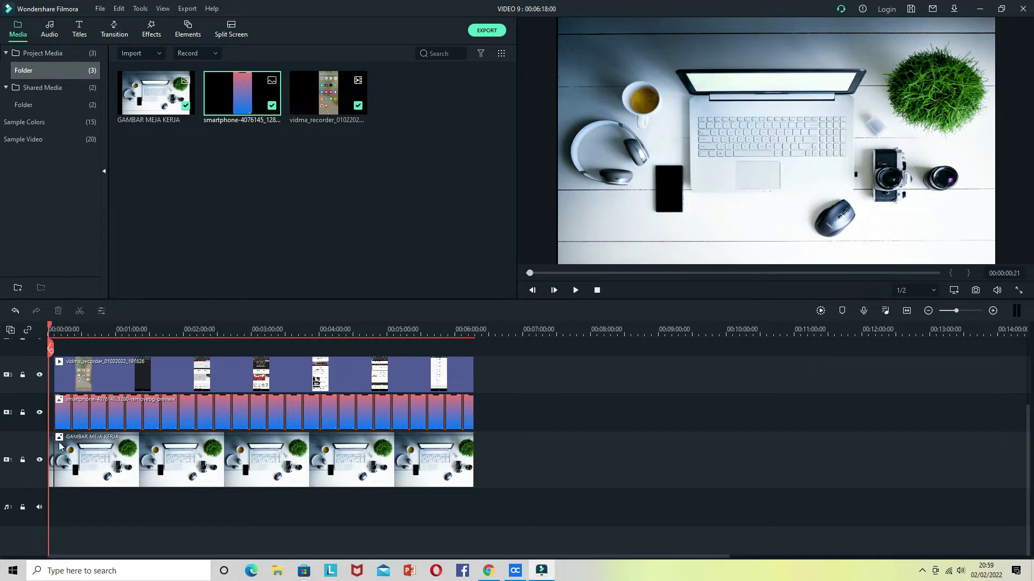
{"action": "left_click", "coordinate": [82, 449]}
{"action": "key", "text": "ctrl+z"}
{"action": "left_click", "coordinate": [576, 290]}
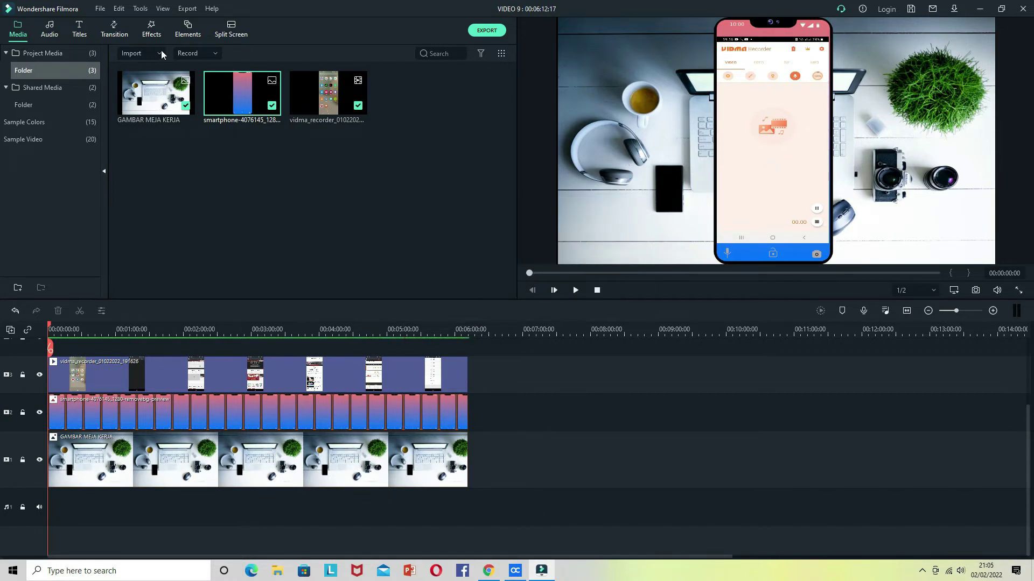
Import the green screen subscribe 4 video from the YOUTUBE TOMBOL folder into the project media
{"action": "left_click", "coordinate": [140, 52]}
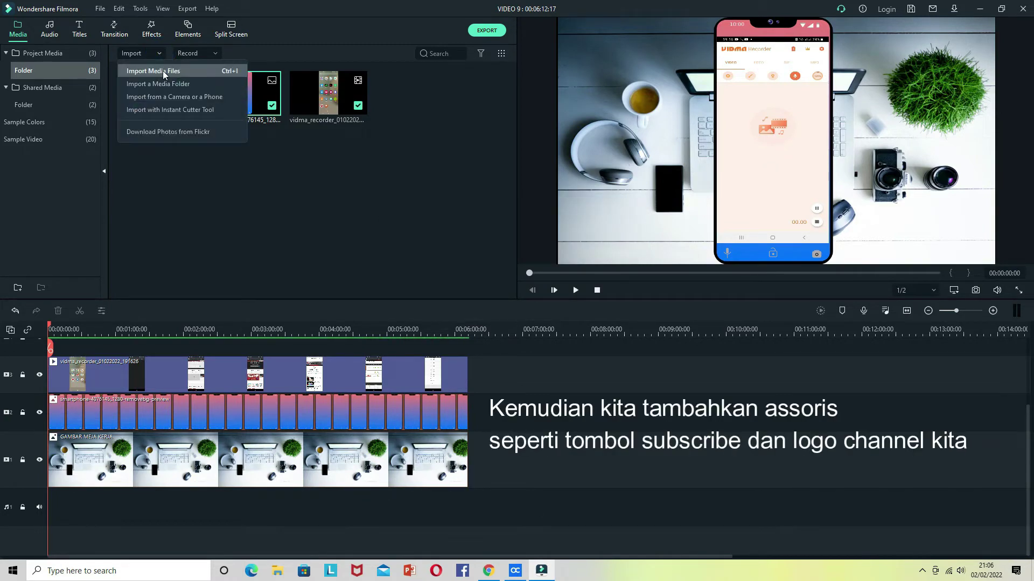
{"action": "left_click", "coordinate": [161, 70]}
{"action": "left_click", "coordinate": [54, 27]}
{"action": "left_click", "coordinate": [55, 28]}
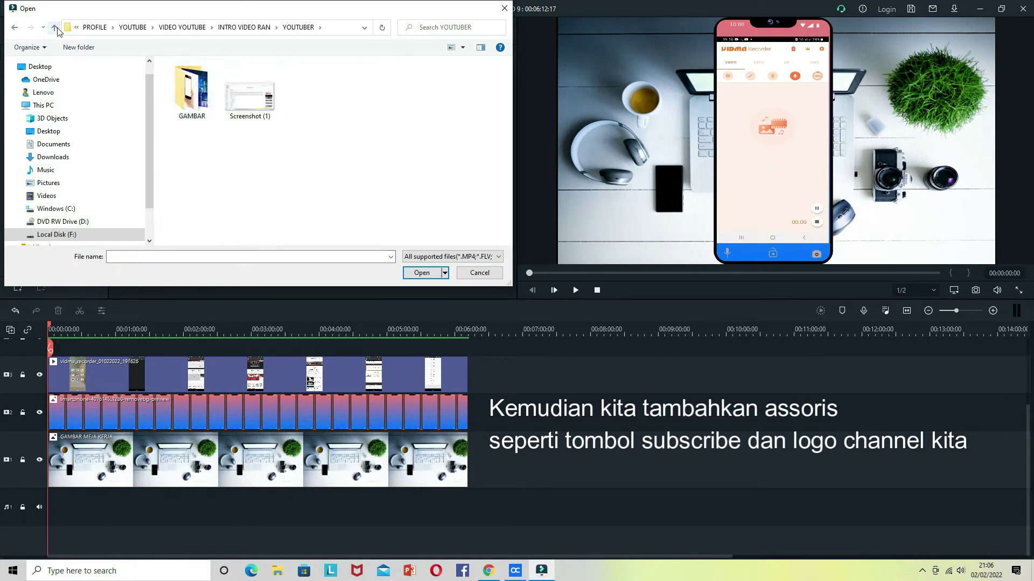
{"action": "scroll", "coordinate": [258, 162], "scroll_direction": "down", "scroll_amount": 1}
{"action": "double_click", "coordinate": [260, 194]}
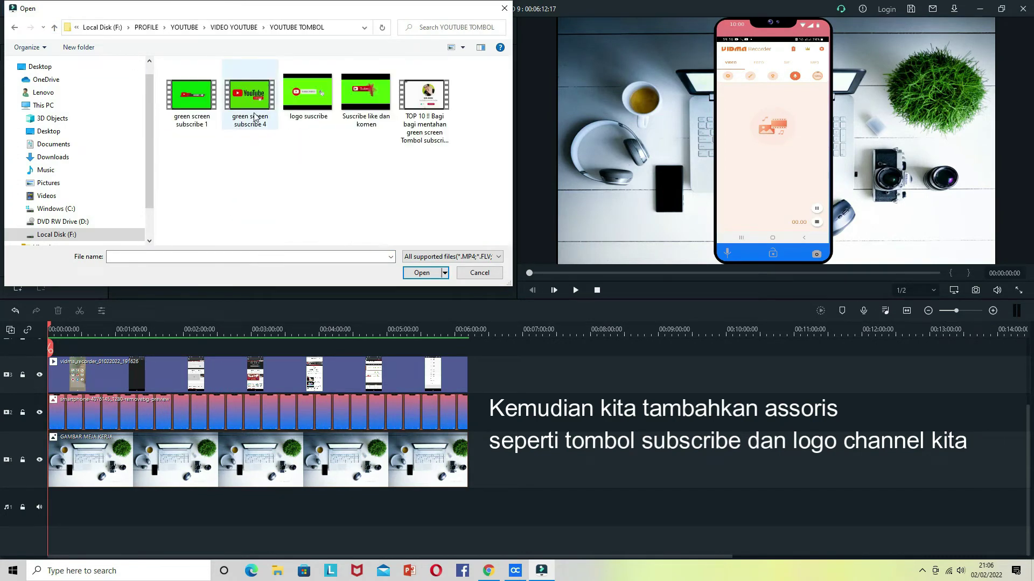
{"action": "left_click", "coordinate": [251, 94]}
{"action": "double_click", "coordinate": [251, 94]}
Import the LOGO RANOL LAMA image from the VIDEO YOUTUBE folder into the project media
{"action": "left_click", "coordinate": [140, 53]}
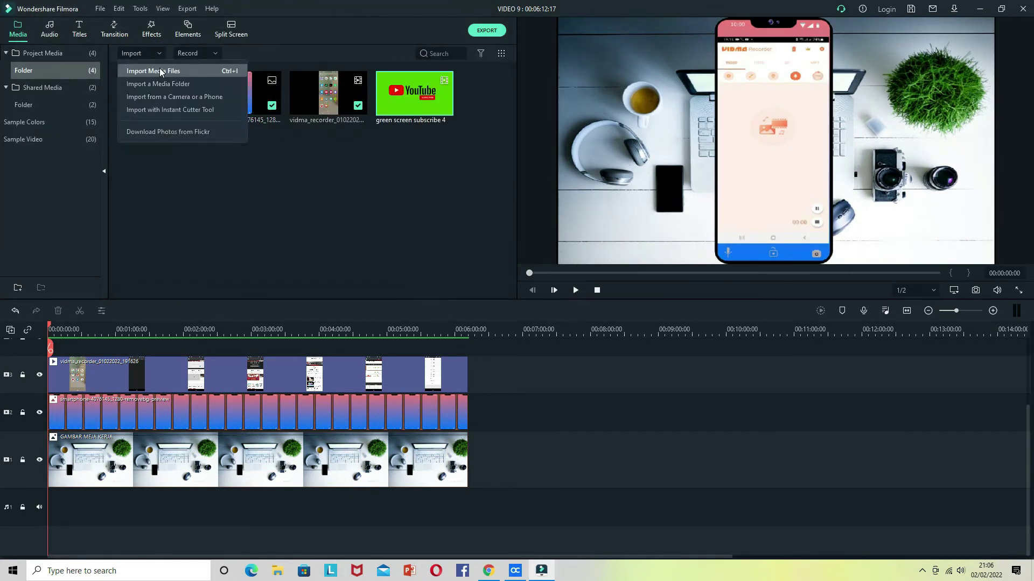
{"action": "left_click", "coordinate": [160, 69]}
{"action": "left_click", "coordinate": [55, 27]}
{"action": "scroll", "coordinate": [323, 162], "scroll_direction": "down", "scroll_amount": 3}
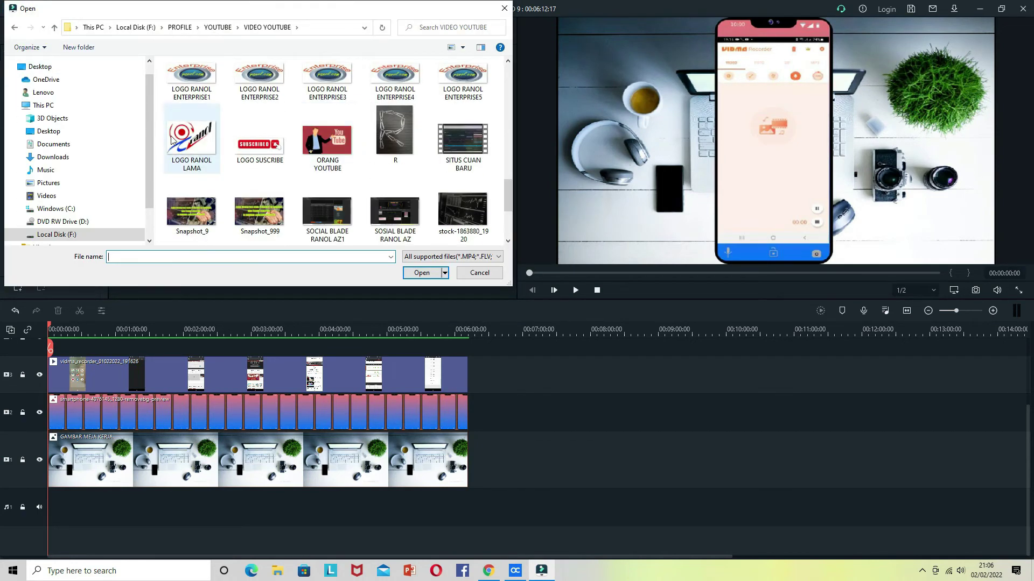
{"action": "double_click", "coordinate": [408, 195]}
Add the subscribe clip on track 4 at about 17 seconds, shrunk beneath the headphones, with its green background removed by Chroma Key
{"action": "left_click_drag", "start_coordinate": [414, 97], "coordinate": [74, 422]}
{"action": "double_click", "coordinate": [74, 422]}
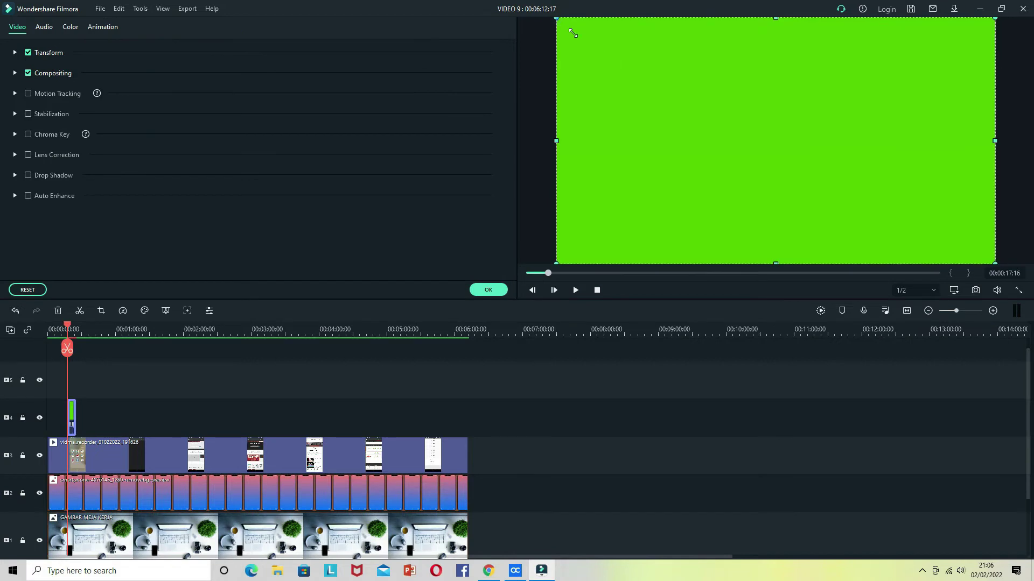
{"action": "left_click_drag", "start_coordinate": [559, 19], "coordinate": [605, 195]}
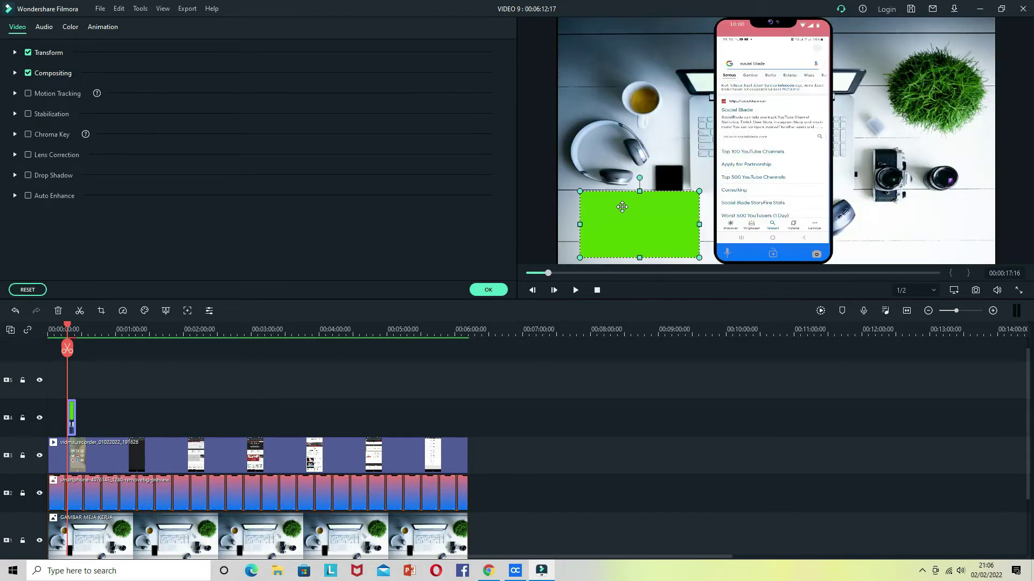
{"action": "left_click", "coordinate": [28, 134]}
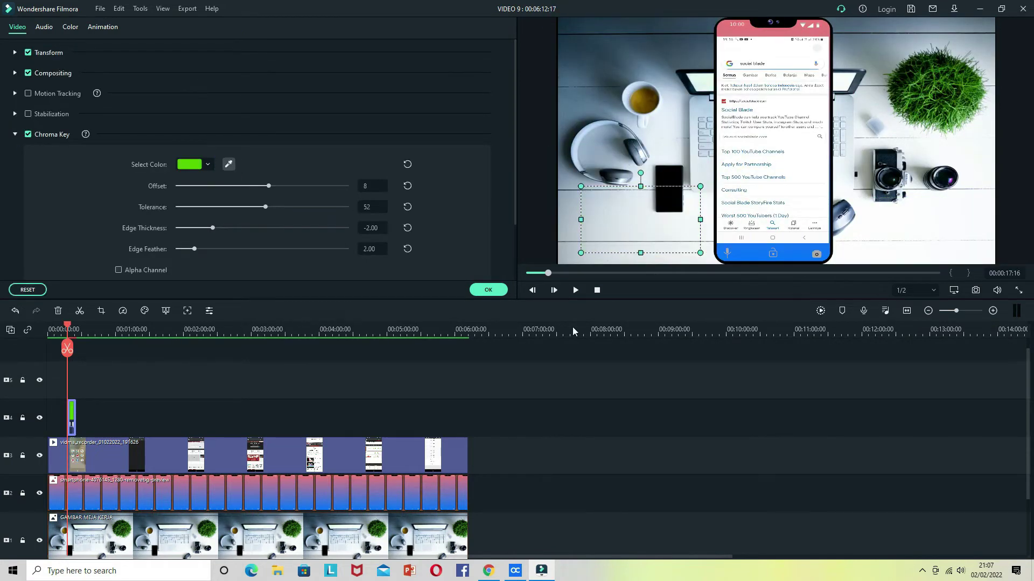
{"action": "left_click", "coordinate": [488, 290]}
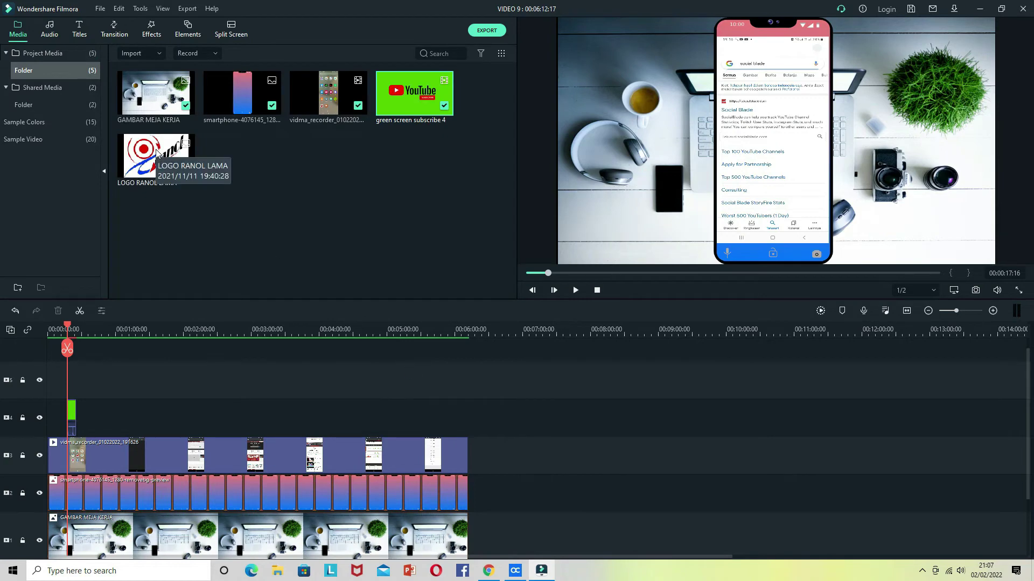
Place the logo image on track 5 across the full composition length and shrink it into the frame's lower-right corner
{"action": "left_click_drag", "start_coordinate": [157, 156], "coordinate": [466, 380]}
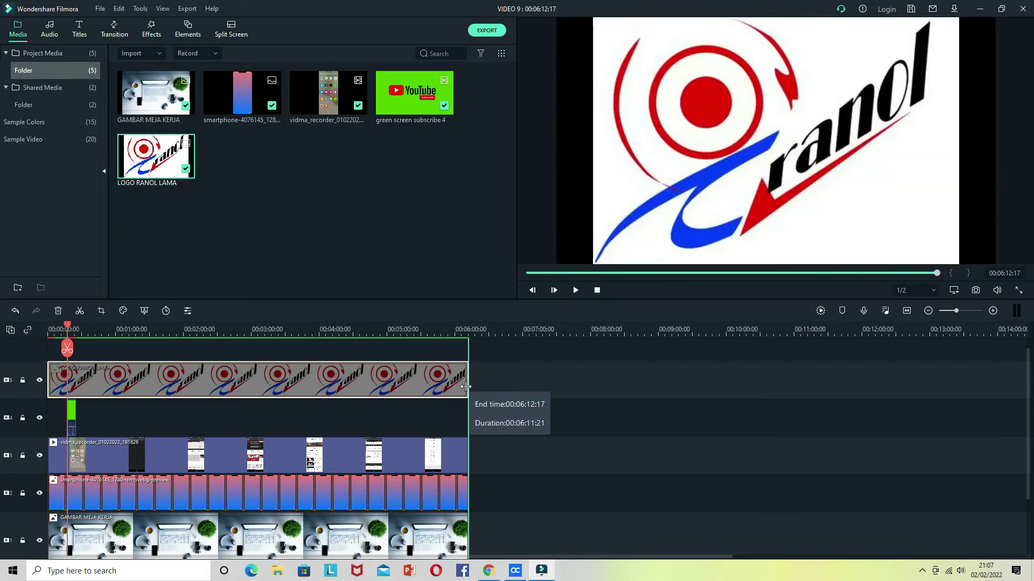
{"action": "double_click", "coordinate": [463, 379]}
{"action": "left_click_drag", "start_coordinate": [589, 18], "coordinate": [656, 59]}
{"action": "left_click_drag", "start_coordinate": [826, 164], "coordinate": [974, 241]}
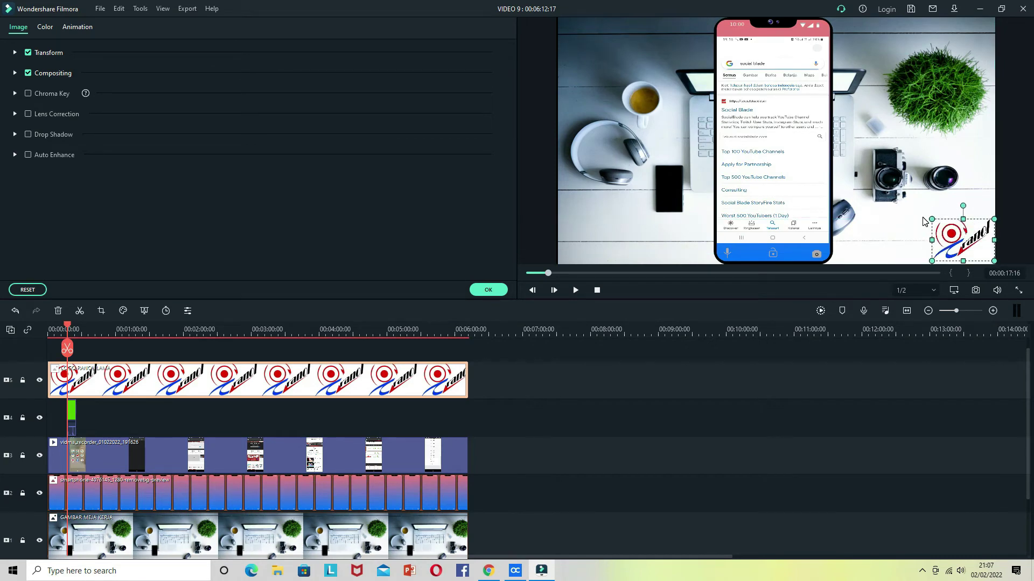
{"action": "left_click", "coordinate": [877, 234]}
{"action": "left_click", "coordinate": [488, 289]}
Play the section with the subscribe animation and move that clip slightly toward the frame's lower-left corner
{"action": "left_click", "coordinate": [532, 290]}
{"action": "left_click", "coordinate": [575, 291]}
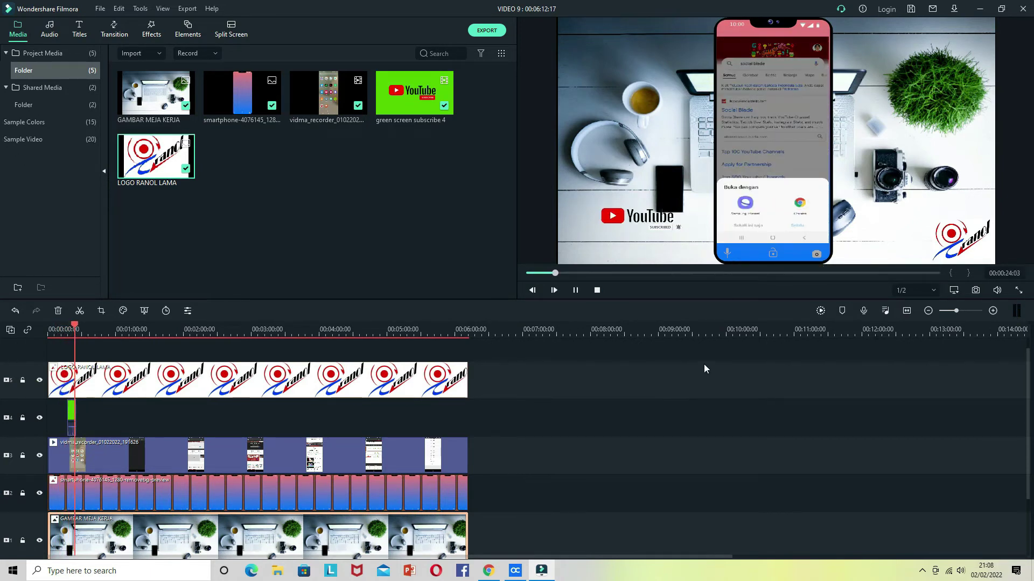
{"action": "left_click", "coordinate": [575, 290]}
{"action": "double_click", "coordinate": [72, 416]}
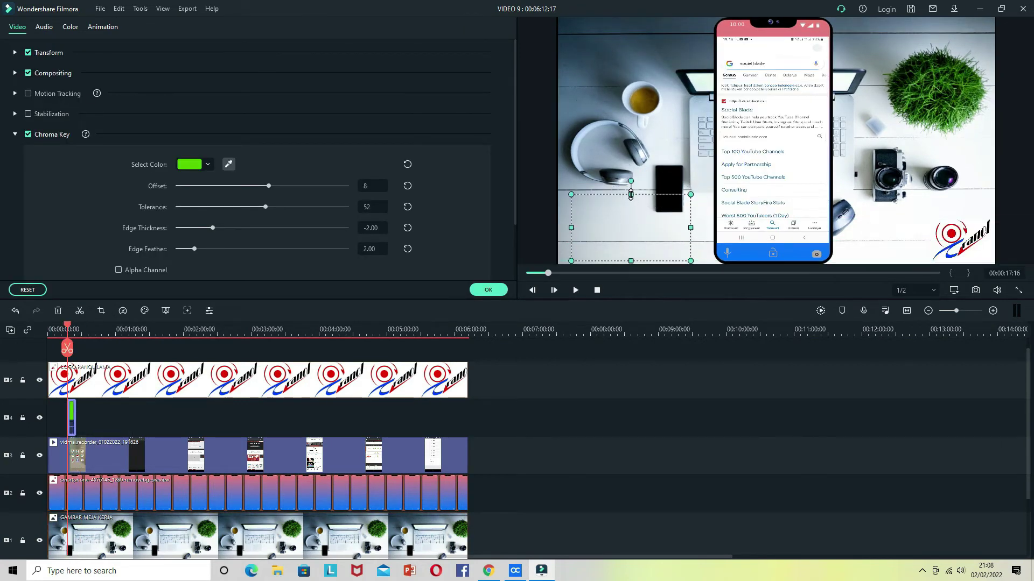
{"action": "left_click", "coordinate": [612, 389]}
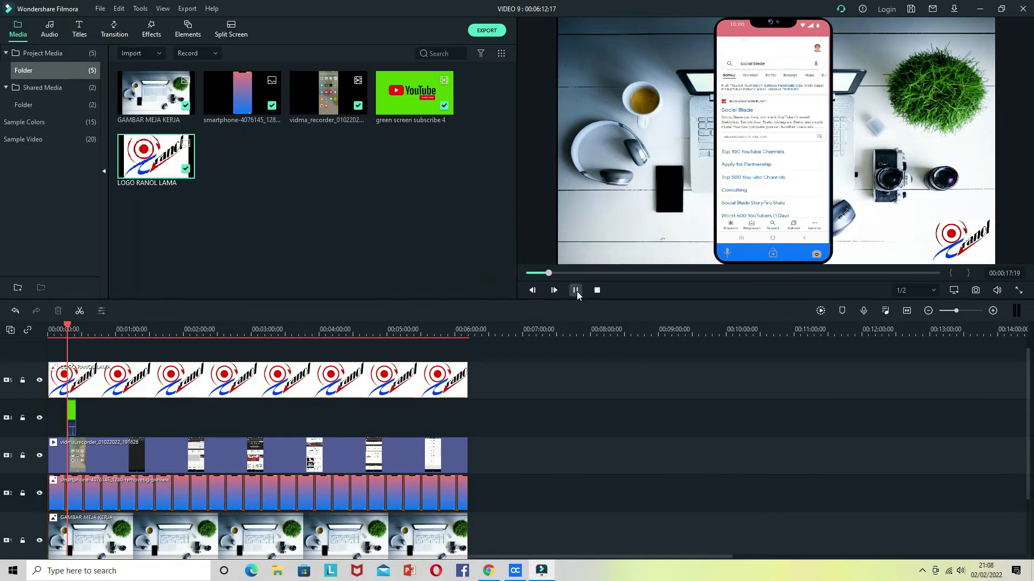
Lower the subscribe animation slightly more in the frame and render the timeline preview
{"action": "left_click", "coordinate": [575, 290]}
{"action": "left_click", "coordinate": [575, 290]}
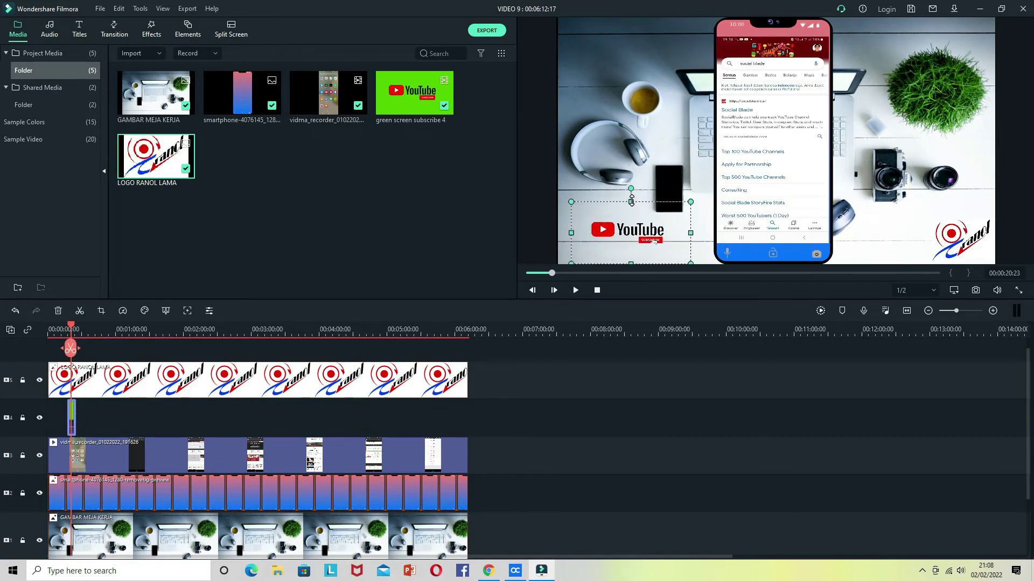
{"action": "left_click", "coordinate": [575, 291]}
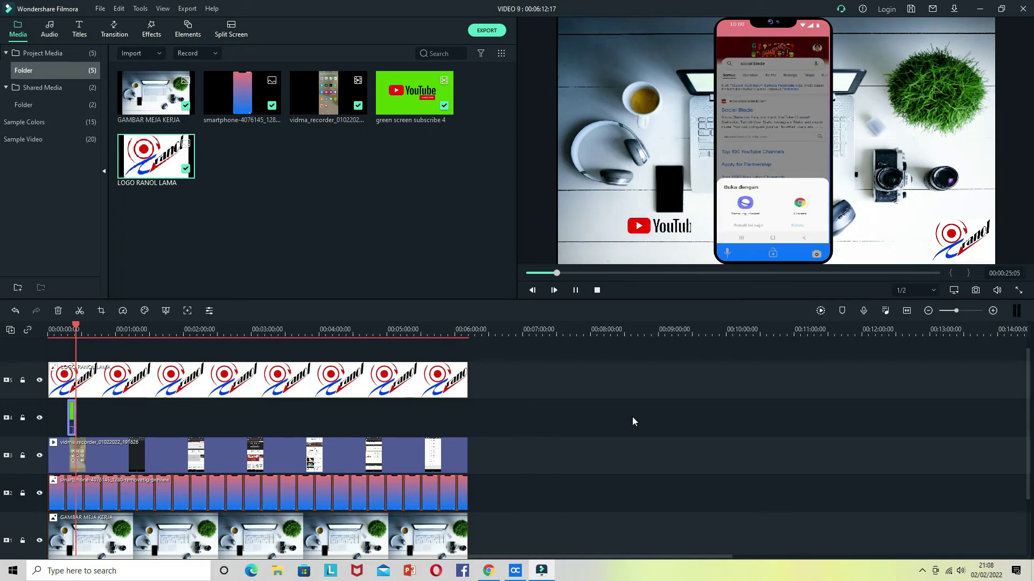
{"action": "scroll", "coordinate": [632, 417], "scroll_direction": "up", "scroll_amount": 1}
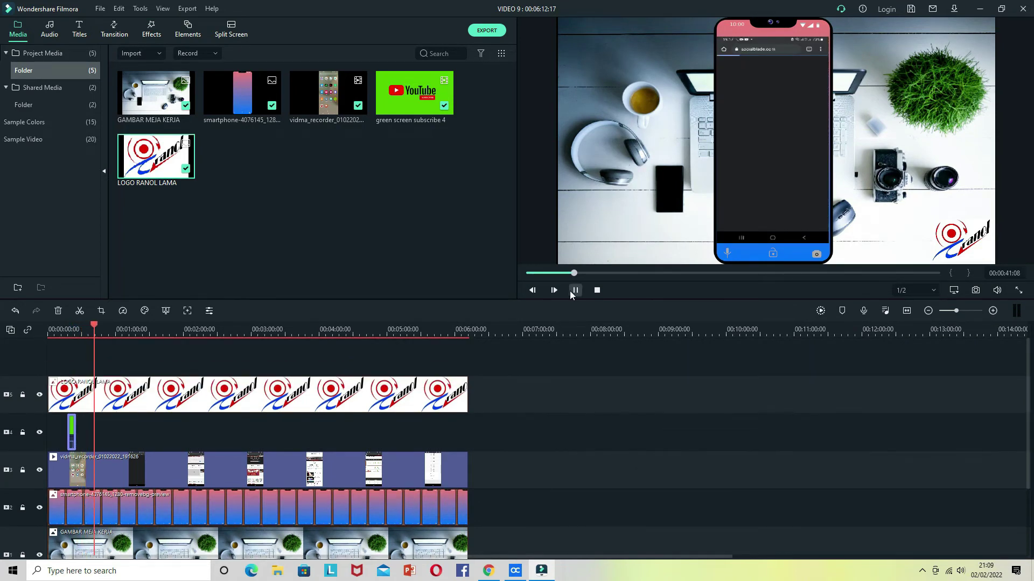
{"action": "left_click", "coordinate": [821, 311]}
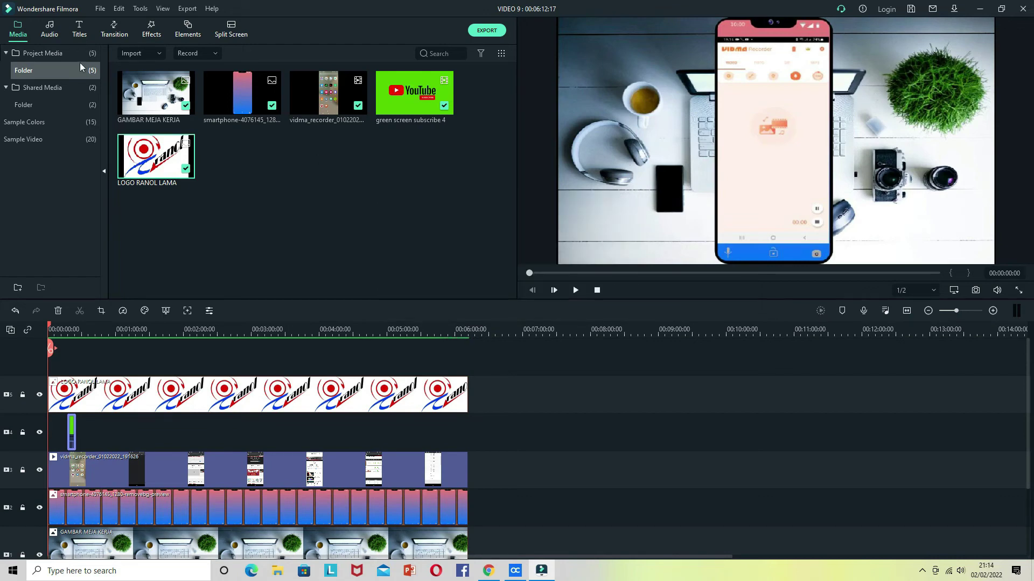
Add the Young & Bright song Little Maps - Eddie to the audio track from zero and play the composition to check it
{"action": "left_click", "coordinate": [50, 28]}
{"action": "left_click", "coordinate": [70, 93]}
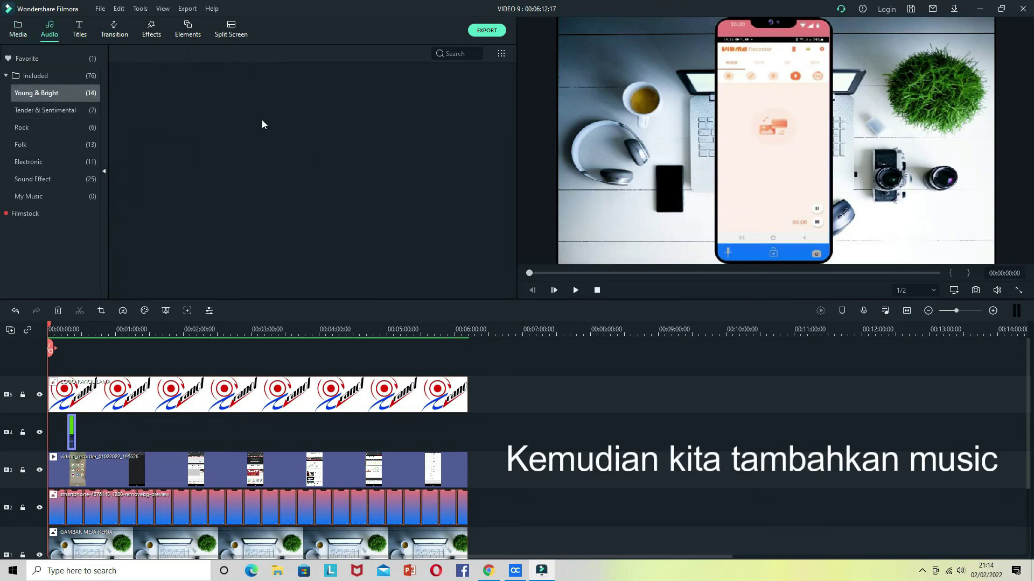
{"action": "left_click", "coordinate": [245, 166]}
{"action": "left_click_drag", "start_coordinate": [245, 166], "coordinate": [50, 510]}
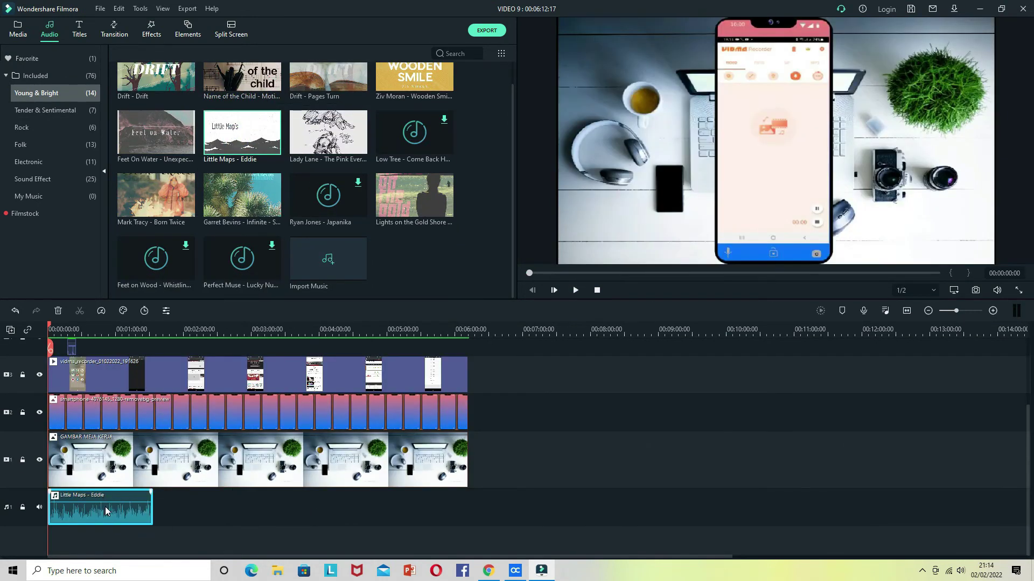
{"action": "left_click", "coordinate": [575, 290]}
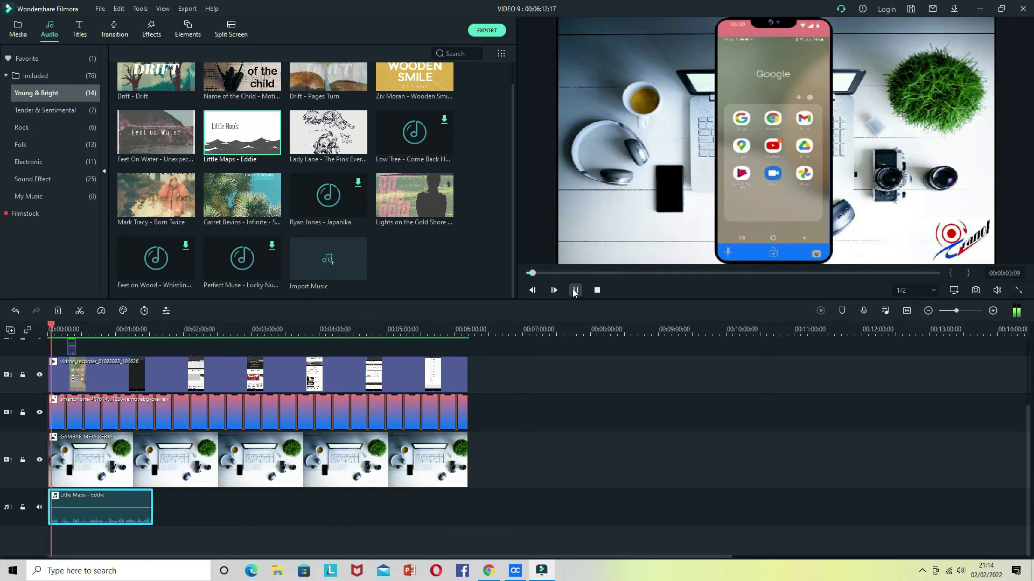
{"action": "scroll", "coordinate": [593, 420], "scroll_direction": "up", "scroll_amount": 2}
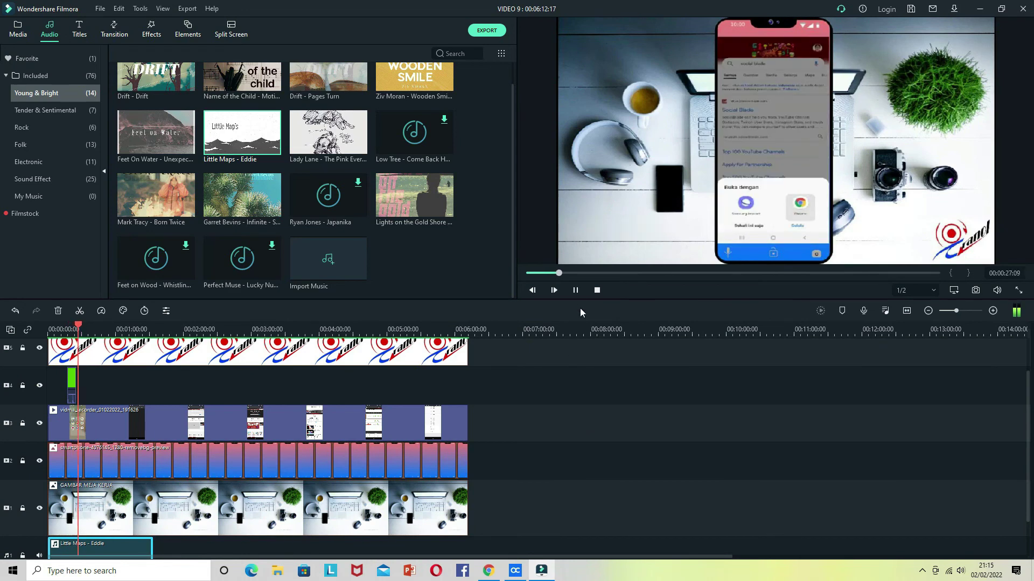
{"action": "left_click", "coordinate": [596, 289]}
{"action": "scroll", "coordinate": [745, 431], "scroll_direction": "up", "scroll_amount": 1}
Export the video as MP4 to the INTRO VIDEO RAN folder with Best quality, 1920x1080 resolution, 30 fps and 15000 kbps
{"action": "left_click", "coordinate": [488, 31]}
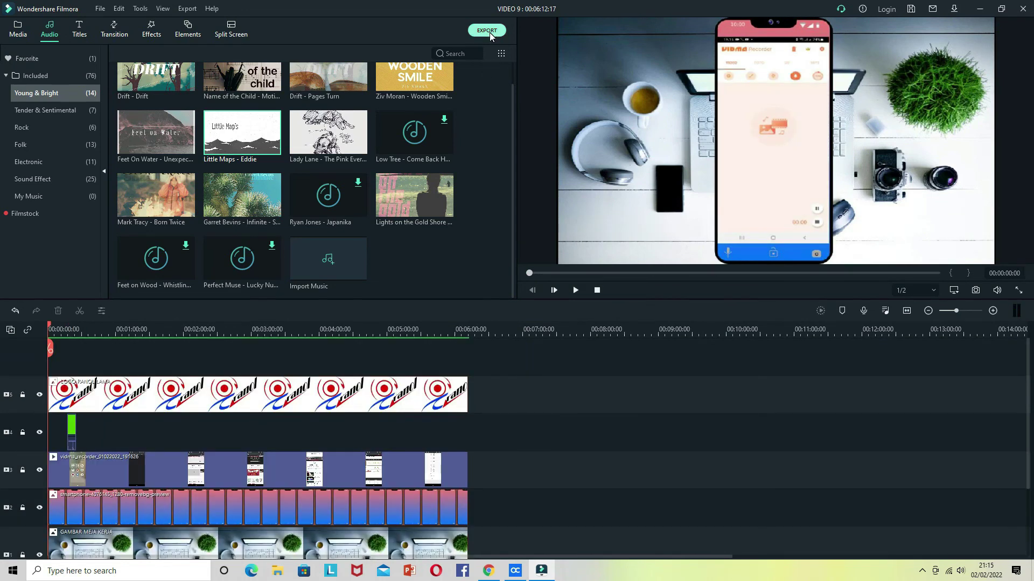
{"action": "left_click", "coordinate": [621, 189]}
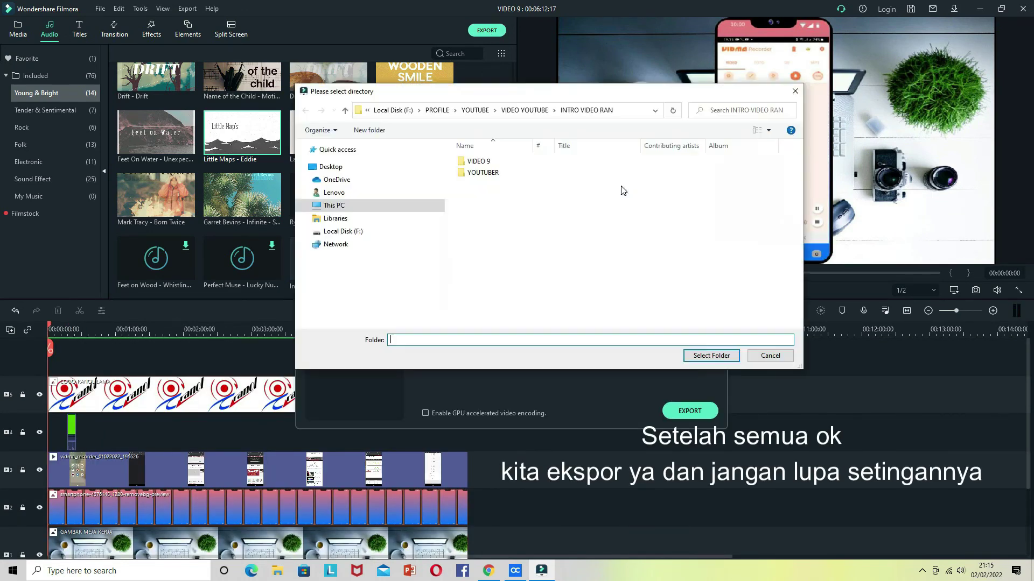
{"action": "left_click", "coordinate": [711, 355]}
{"action": "left_click", "coordinate": [603, 208]}
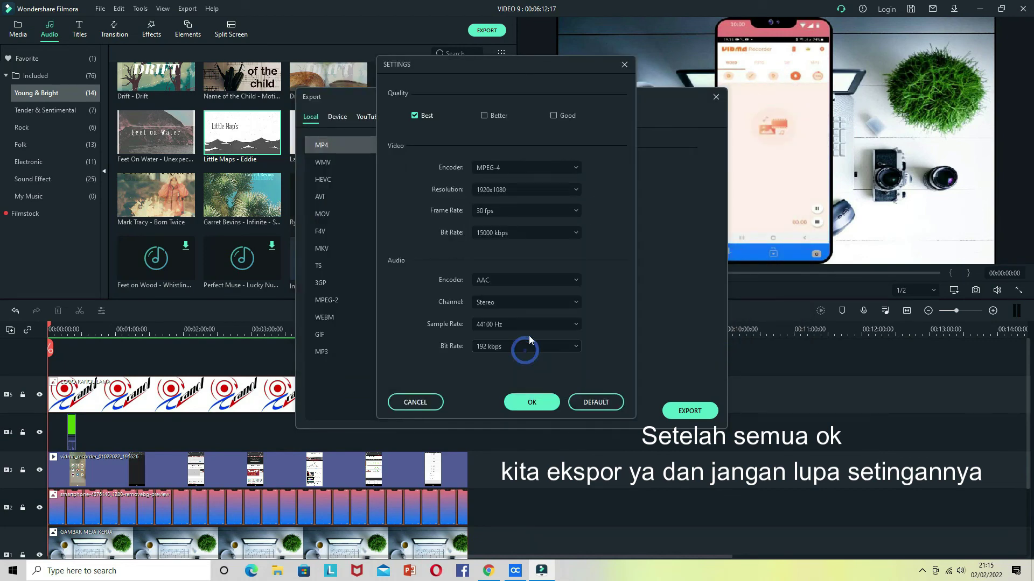
{"action": "left_click", "coordinate": [541, 403]}
{"action": "left_click", "coordinate": [696, 411]}
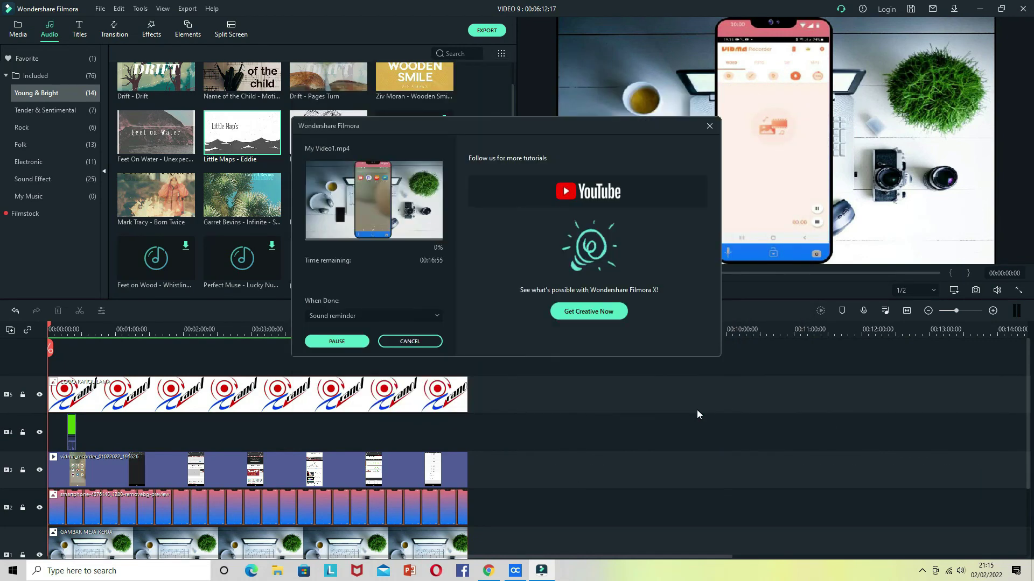